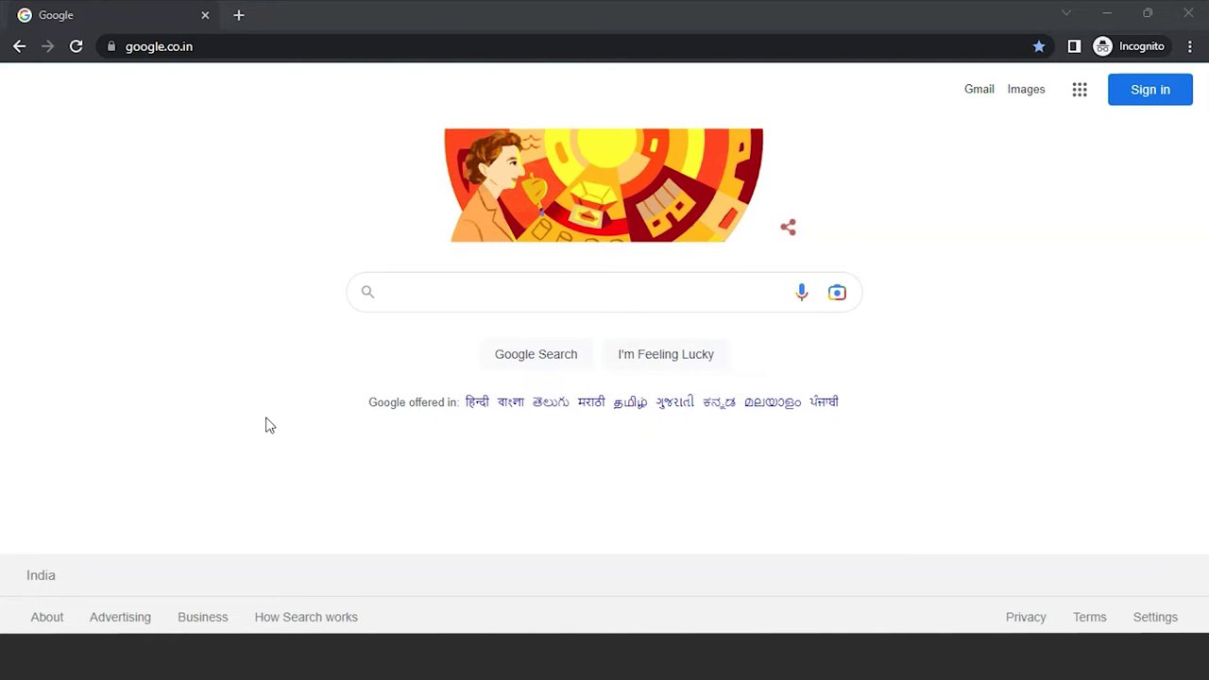
- Search Google for 'pecl'
{"action": "left_click", "coordinate": [526, 289]}
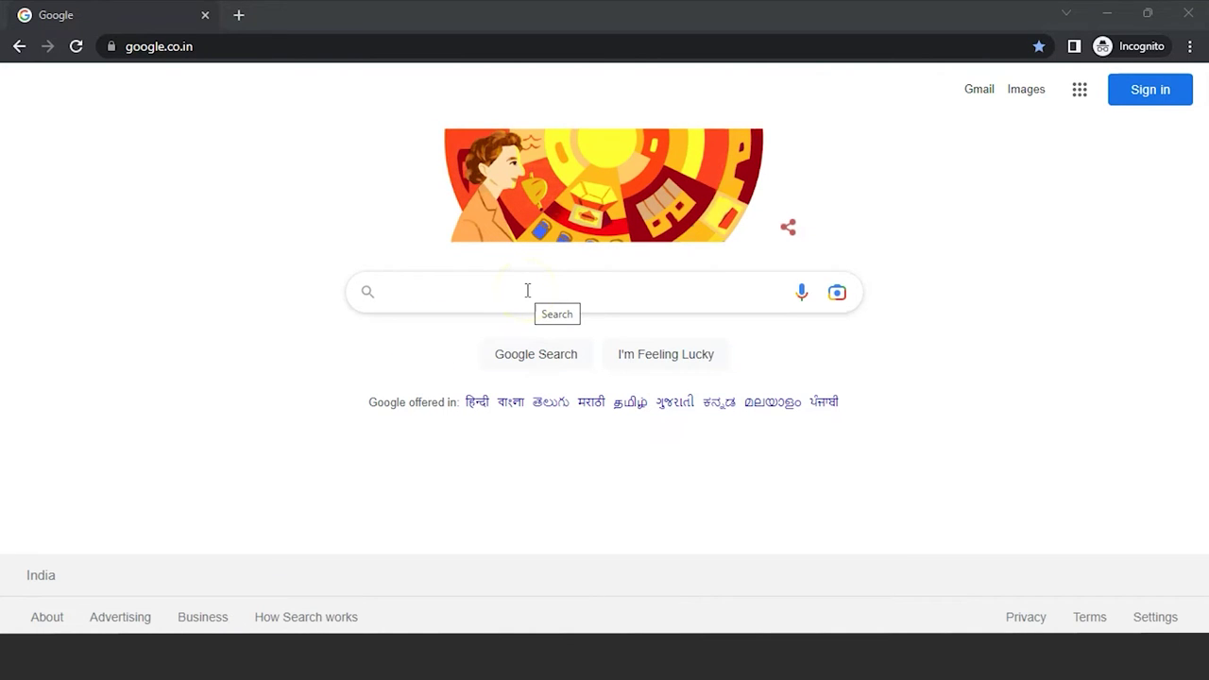
{"action": "left_click", "coordinate": [526, 290]}
{"action": "type", "text": "pc"}
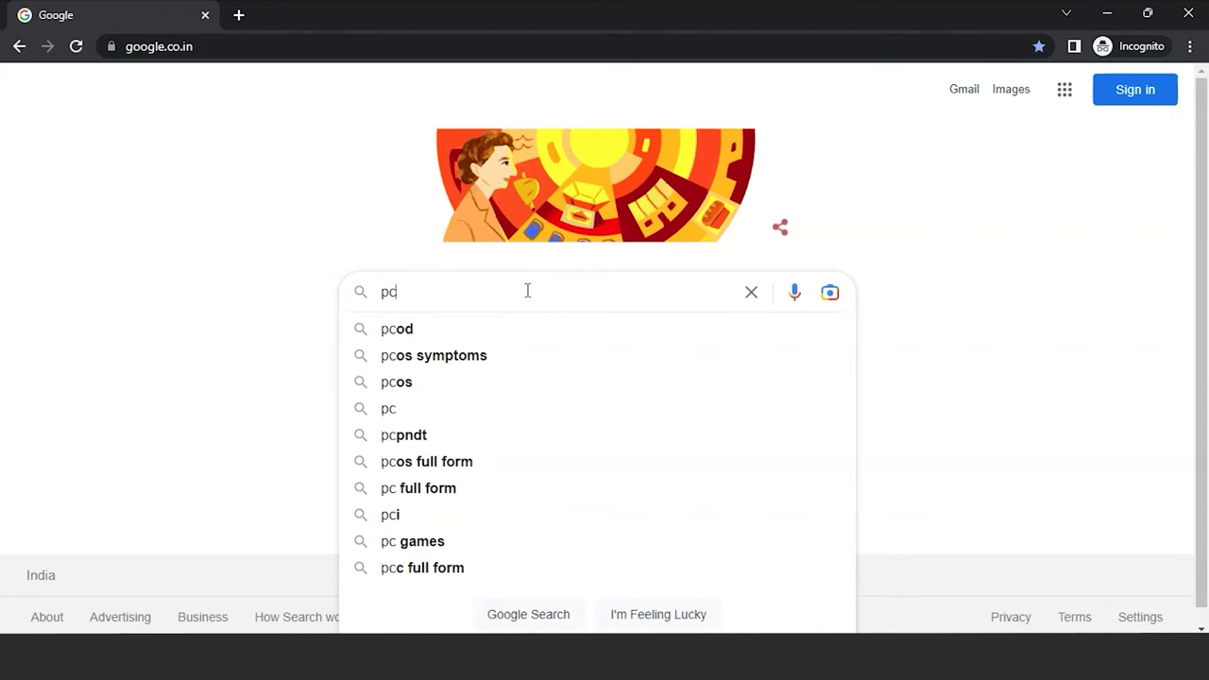
{"action": "key", "text": "BackSpace"}
{"action": "type", "text": "ecl"}
{"action": "key", "text": "Return"}
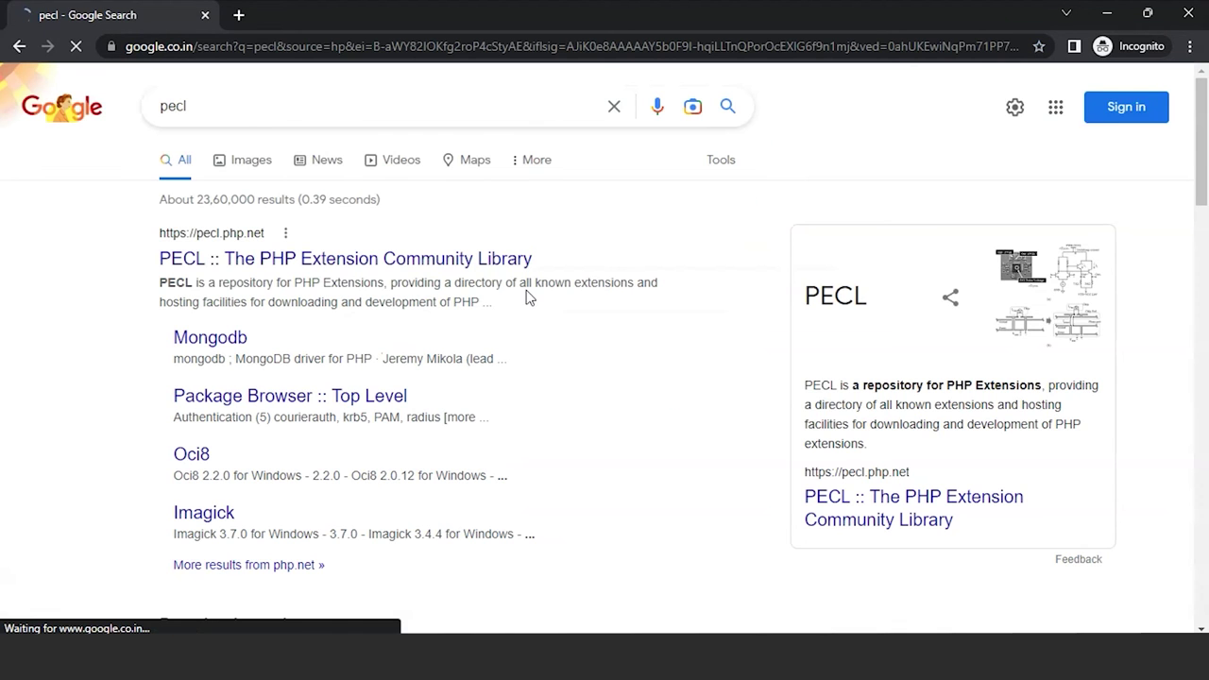
- Refine the search to the suggested query 'pecl php mongodb'
{"action": "left_click", "coordinate": [972, 451]}
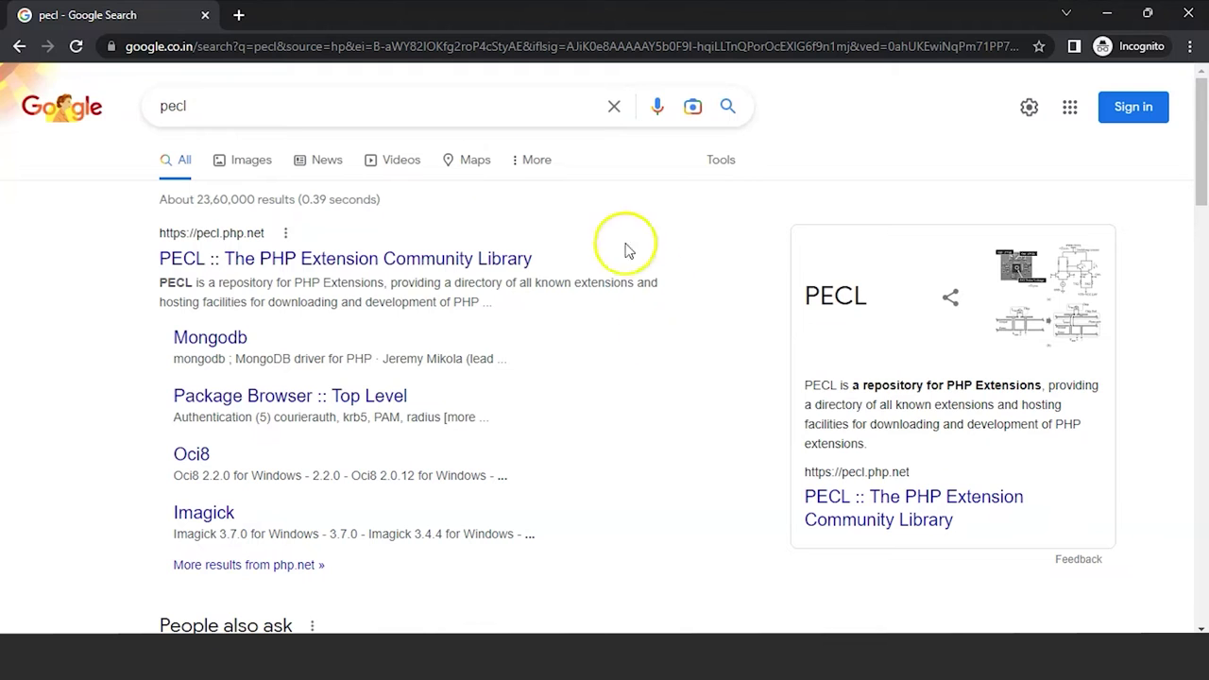
{"action": "left_click", "coordinate": [315, 112]}
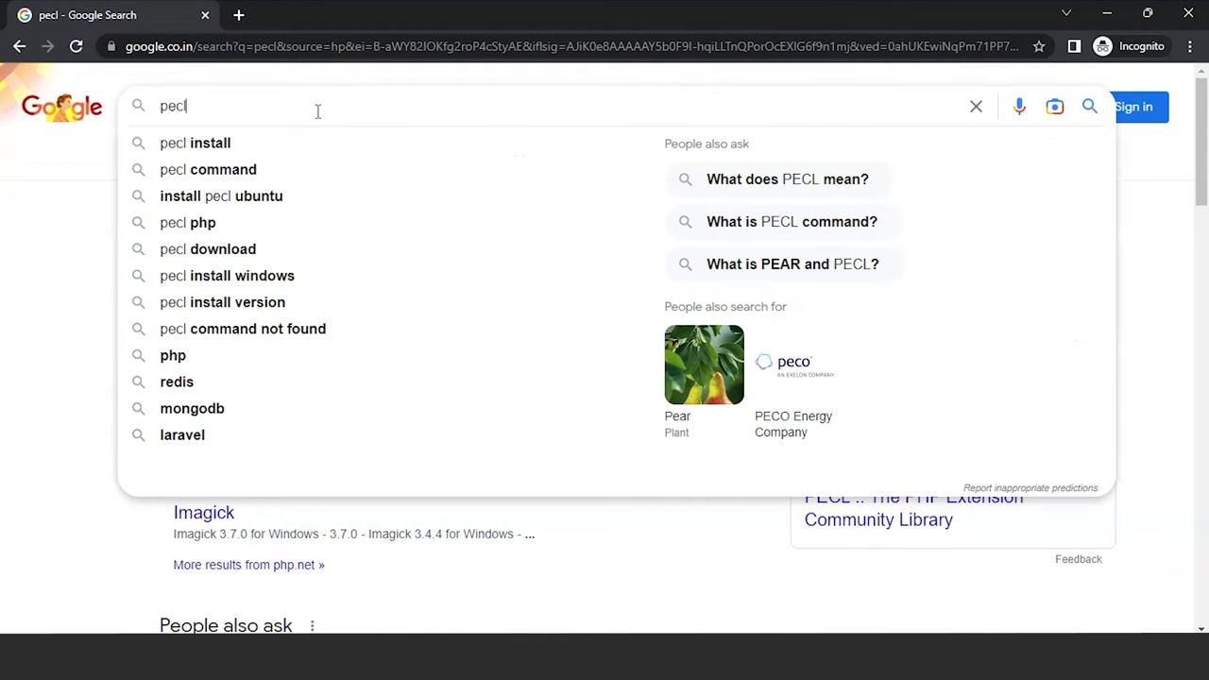
{"action": "type", "text": "ph"}
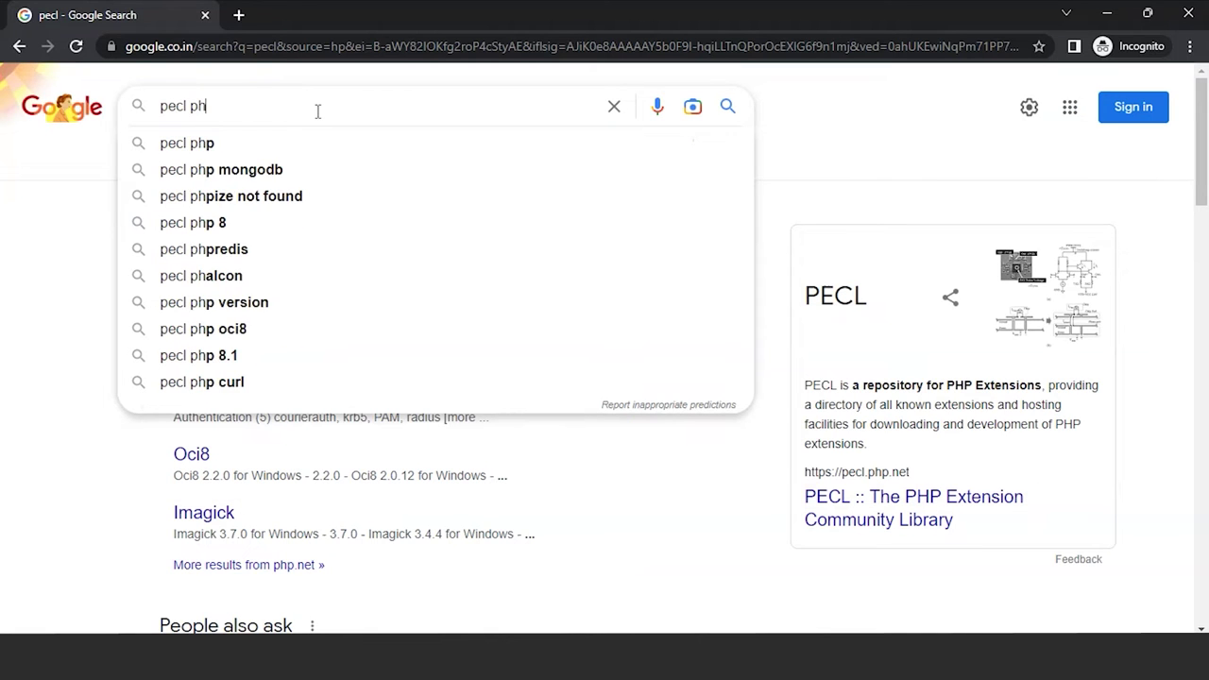
{"action": "key", "text": "Down"}
{"action": "key", "text": "Down"}
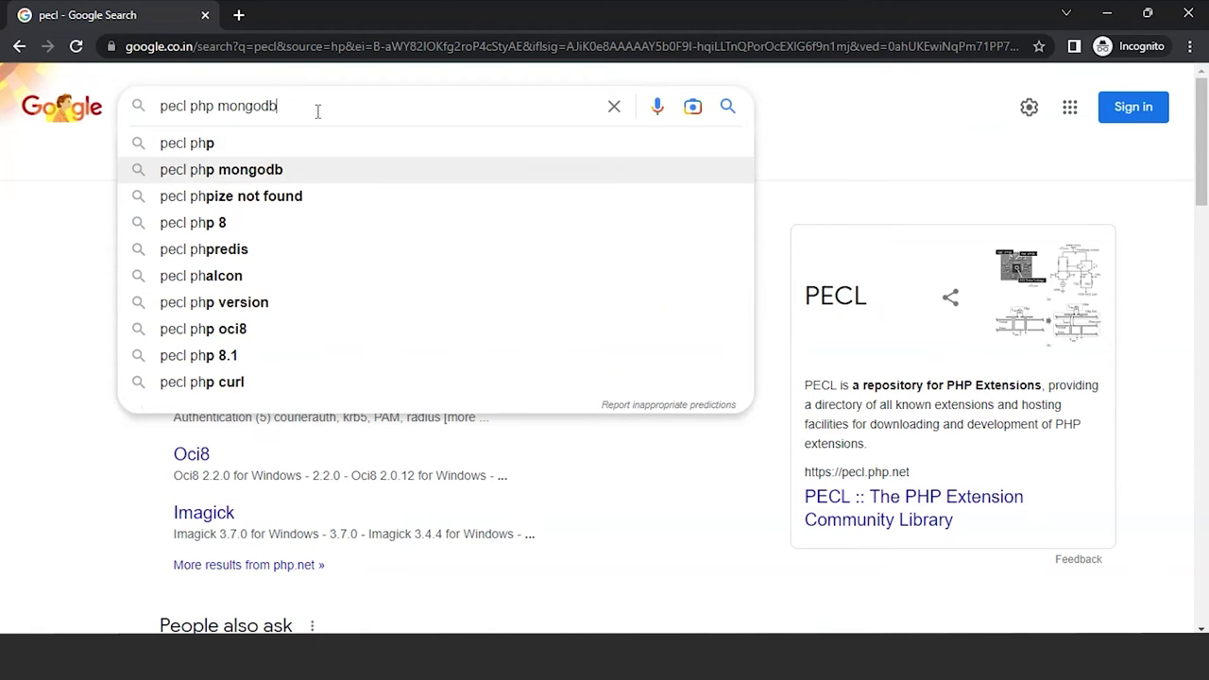
{"action": "key", "text": "Return"}
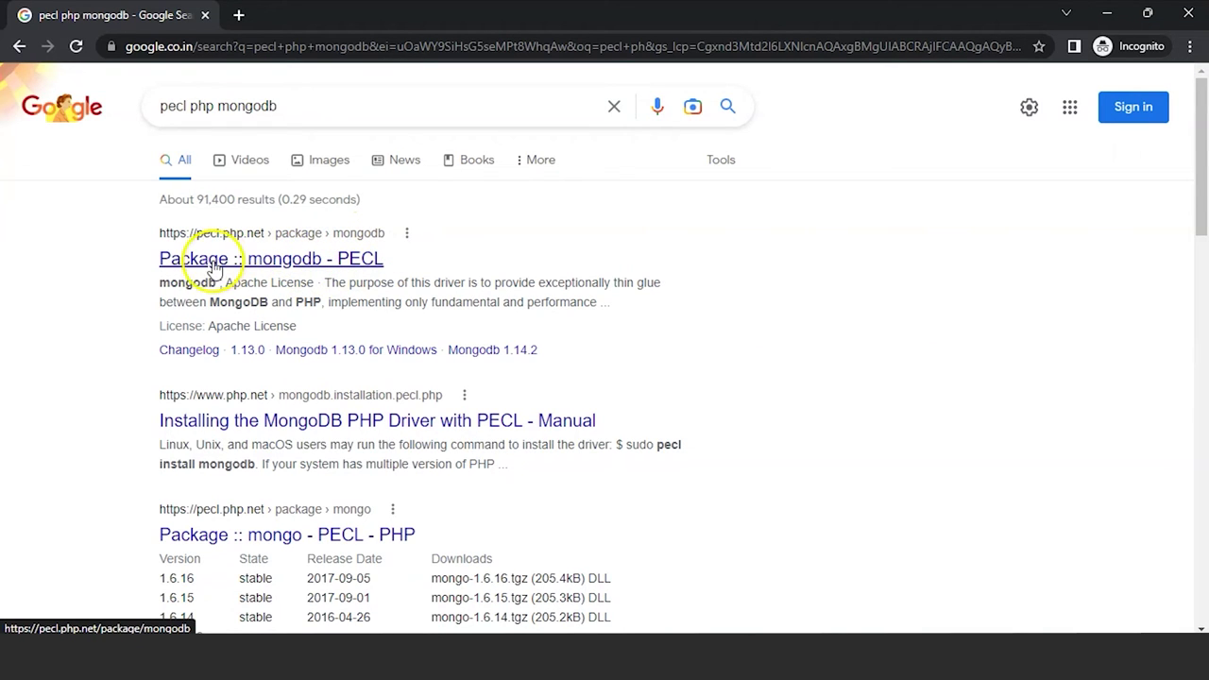
- Open the PECL mongodb package and go to the Windows DLL list for release 1.13.0
{"action": "left_click", "coordinate": [291, 264]}
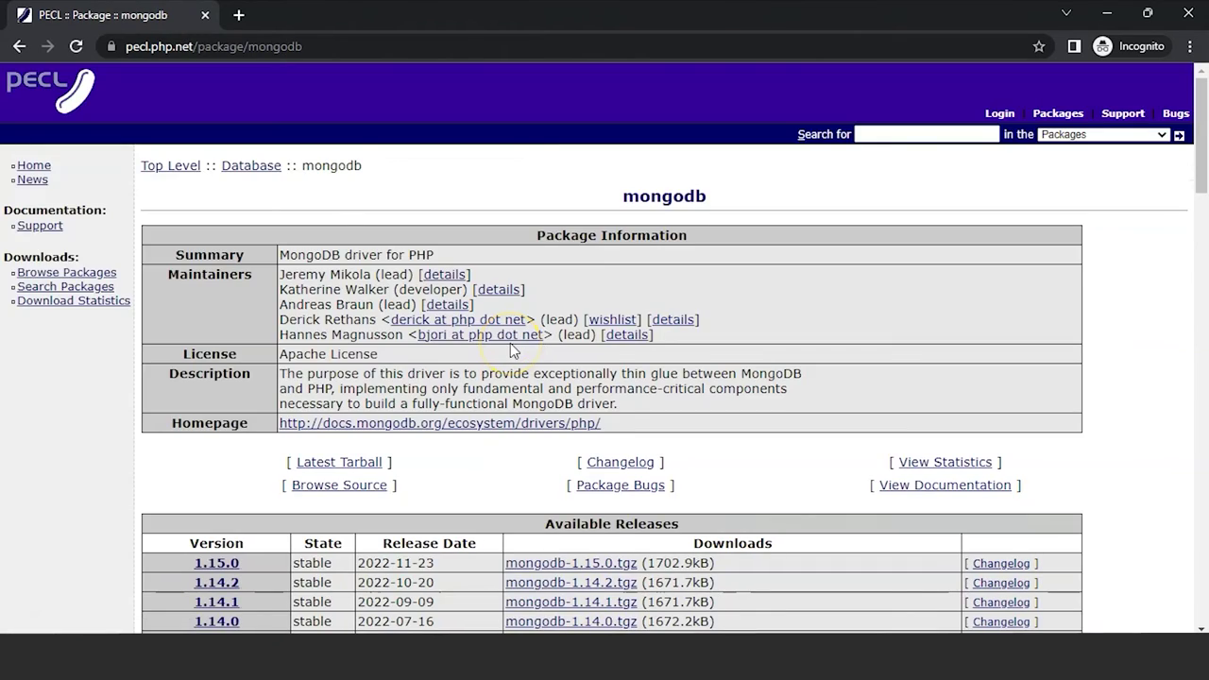
{"action": "scroll", "coordinate": [510, 350], "scroll_direction": "down", "scroll_amount": 3}
{"action": "scroll", "coordinate": [512, 357], "scroll_direction": "down", "scroll_amount": 1}
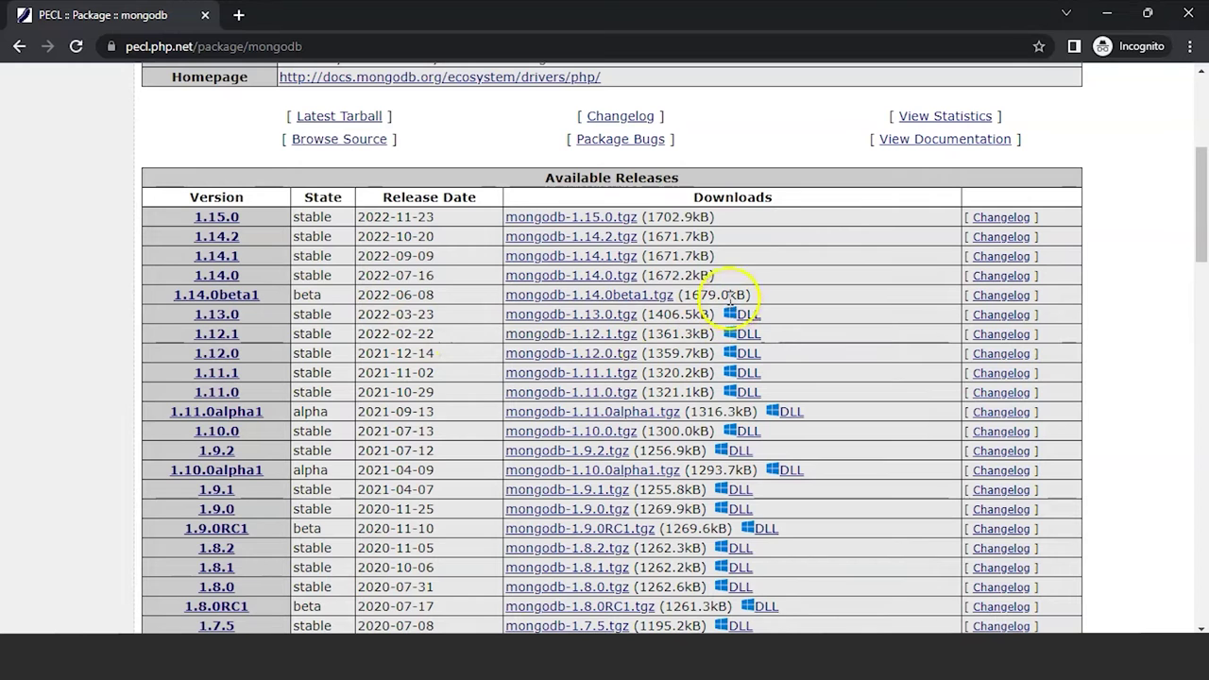
{"action": "left_click", "coordinate": [745, 318]}
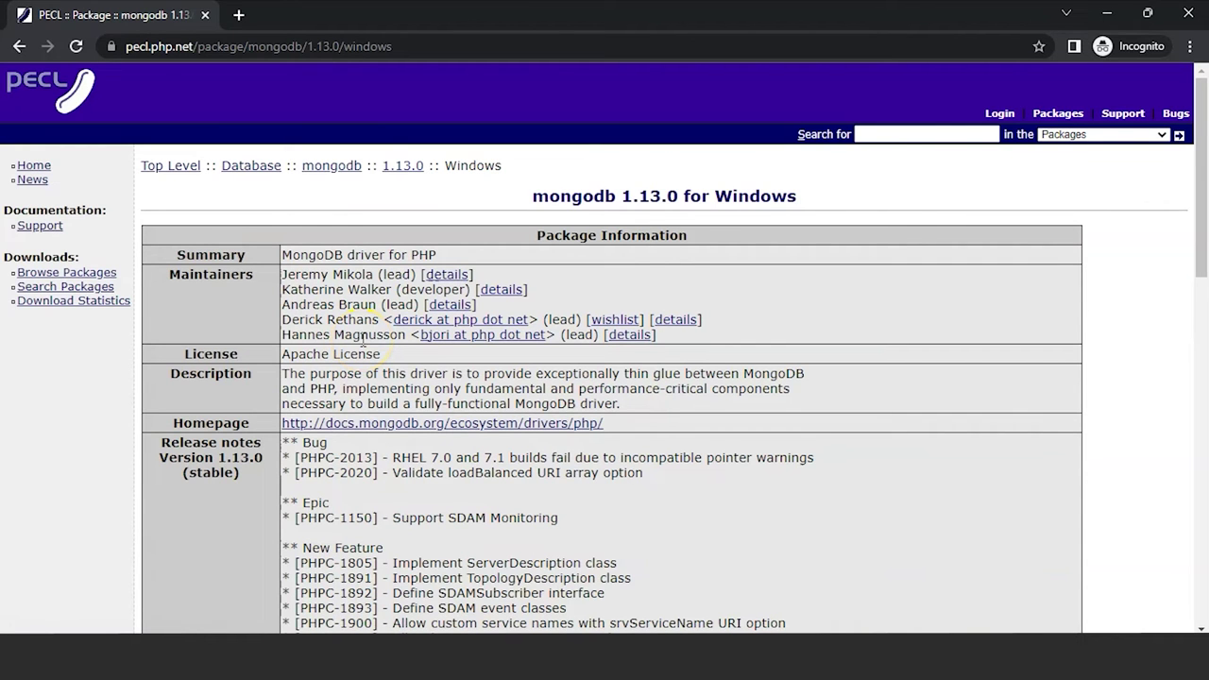
{"action": "scroll", "coordinate": [538, 500], "scroll_direction": "down", "scroll_amount": 15}
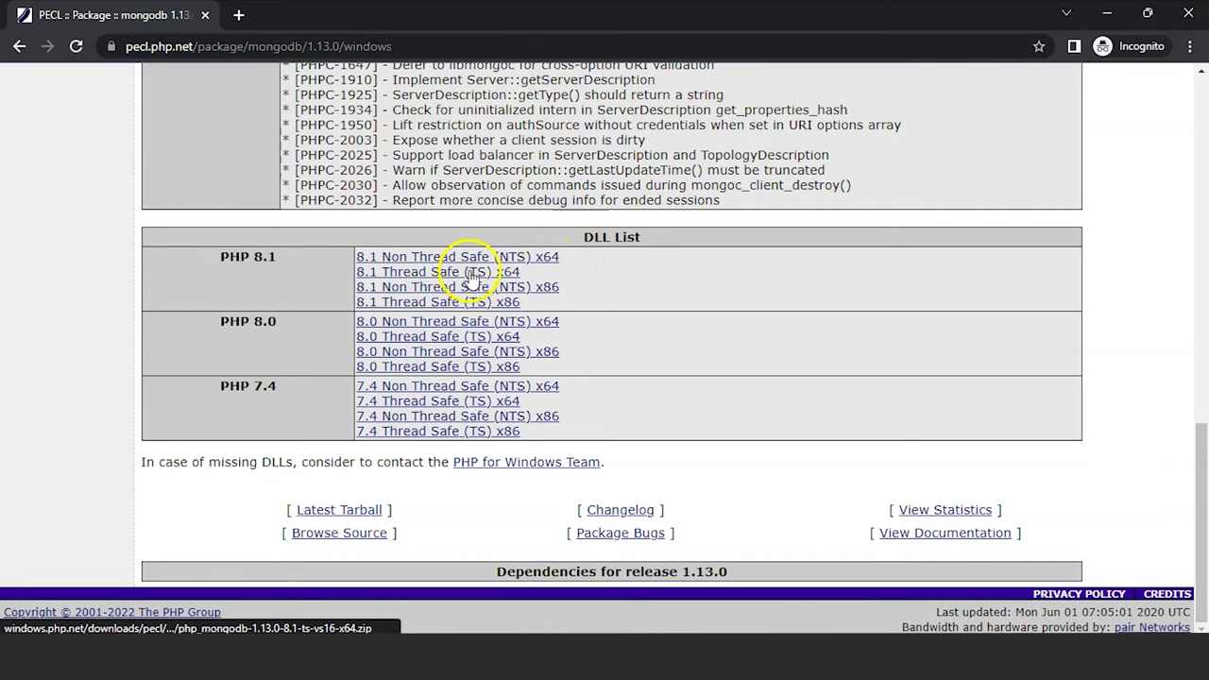
- Download the PHP 8.1 Thread Safe x64 mongodb zip and open it from the download bar
{"action": "left_click", "coordinate": [440, 272]}
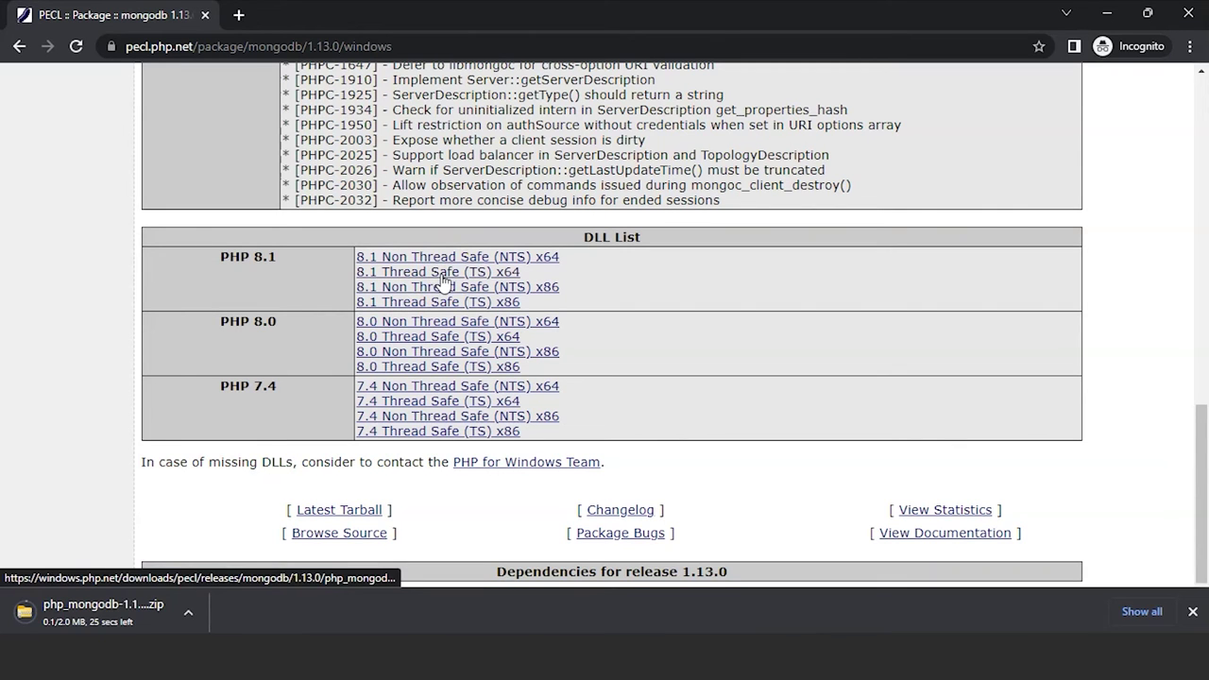
{"action": "left_click", "coordinate": [440, 273]}
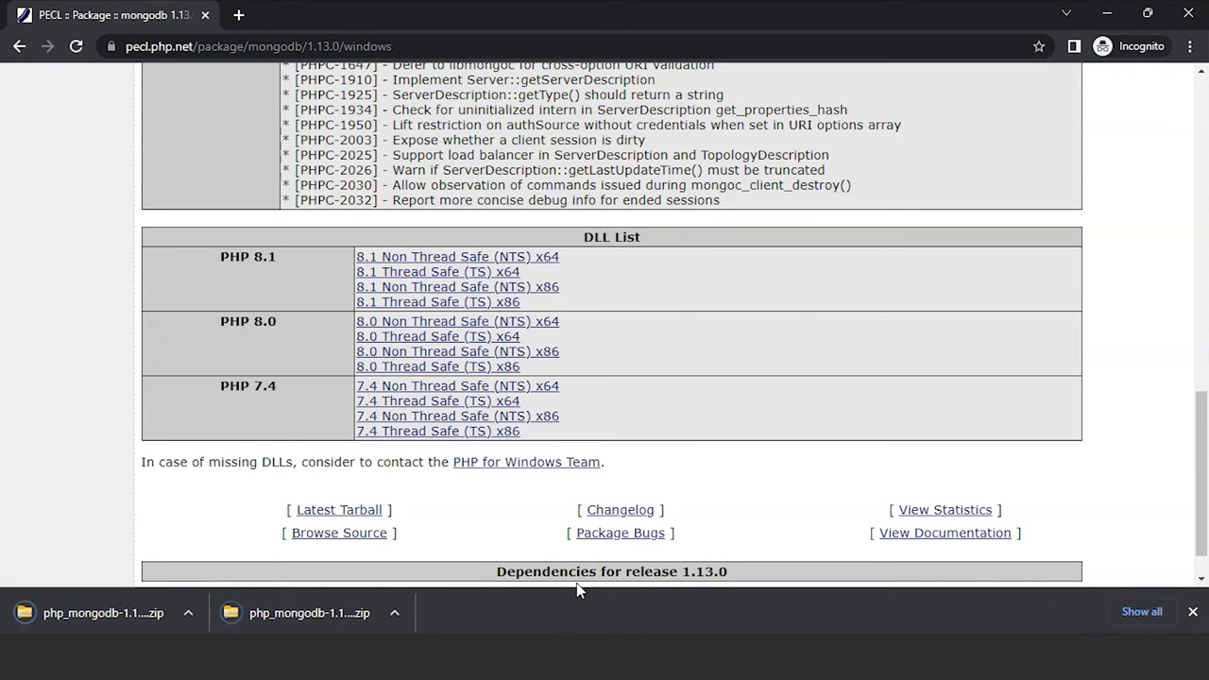
{"action": "left_click", "coordinate": [314, 612]}
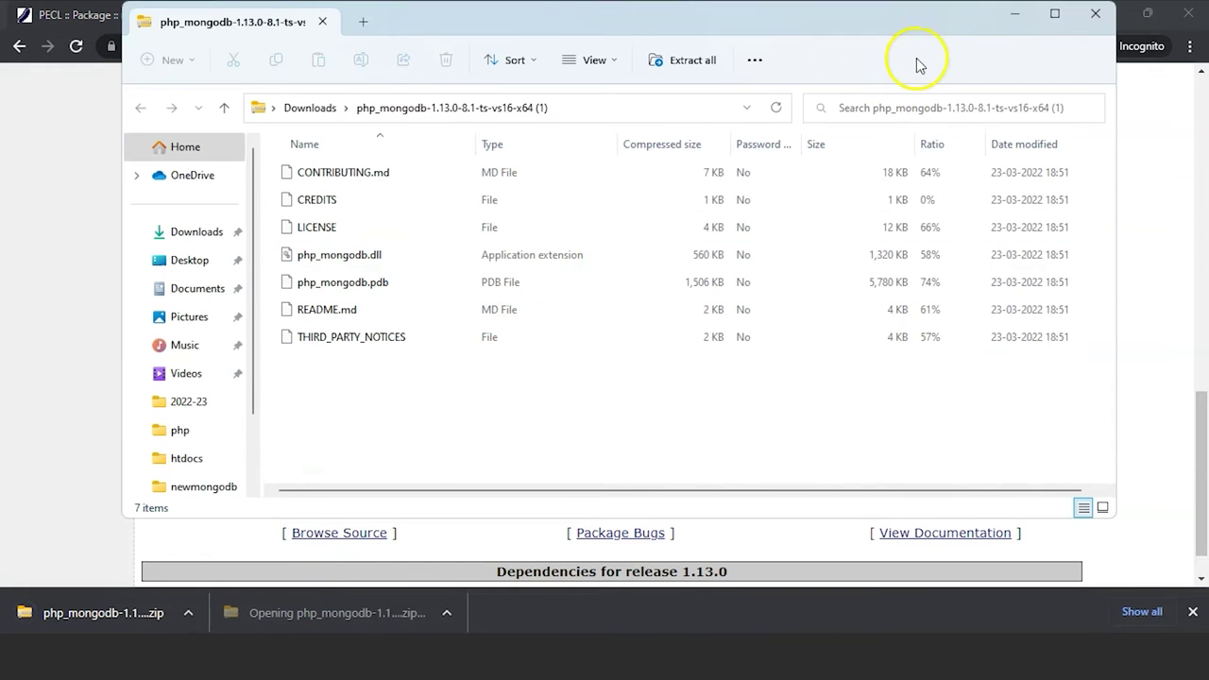
- Maximize the zip window to view php_mongodb.dll and its files, then return to the Chrome pecl results
{"action": "left_click", "coordinate": [1054, 13]}
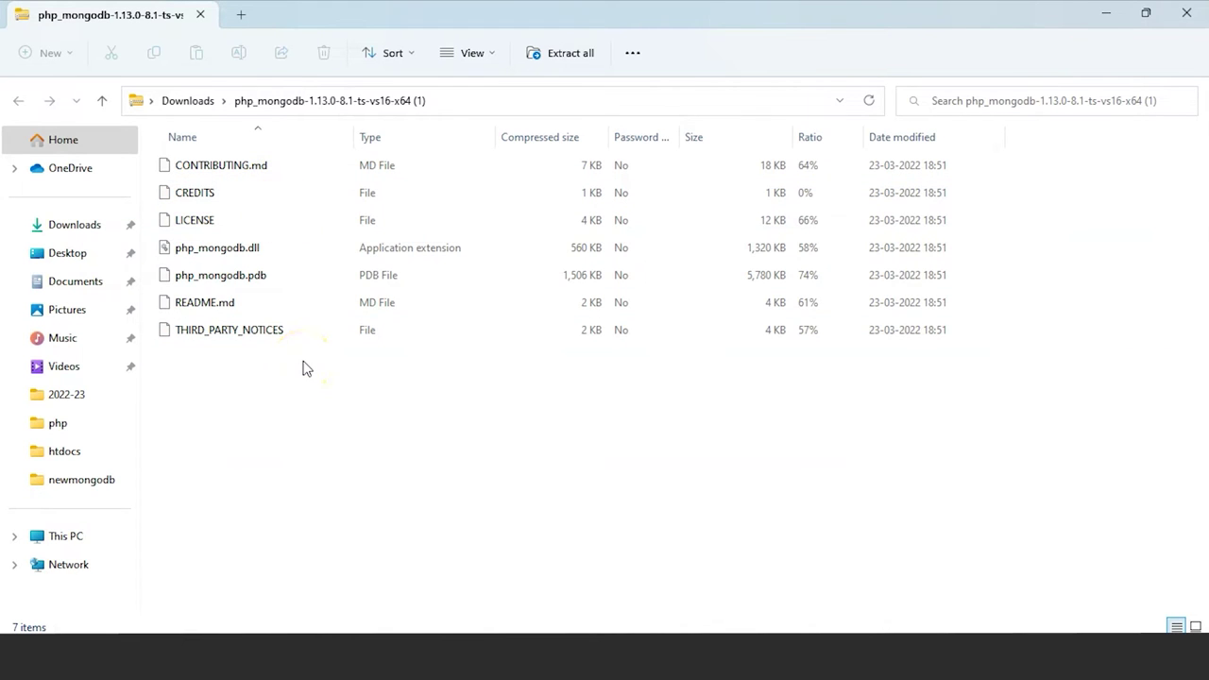
{"action": "left_click", "coordinate": [266, 255]}
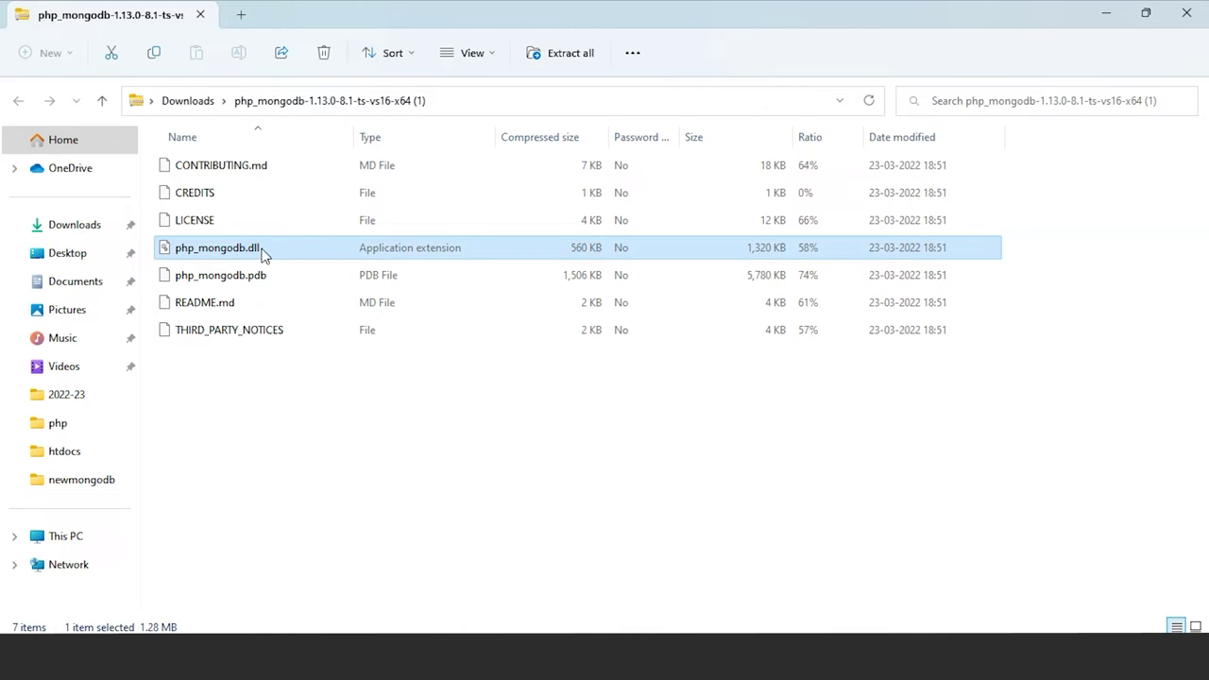
{"action": "left_click", "coordinate": [322, 428]}
{"action": "left_click", "coordinate": [702, 530]}
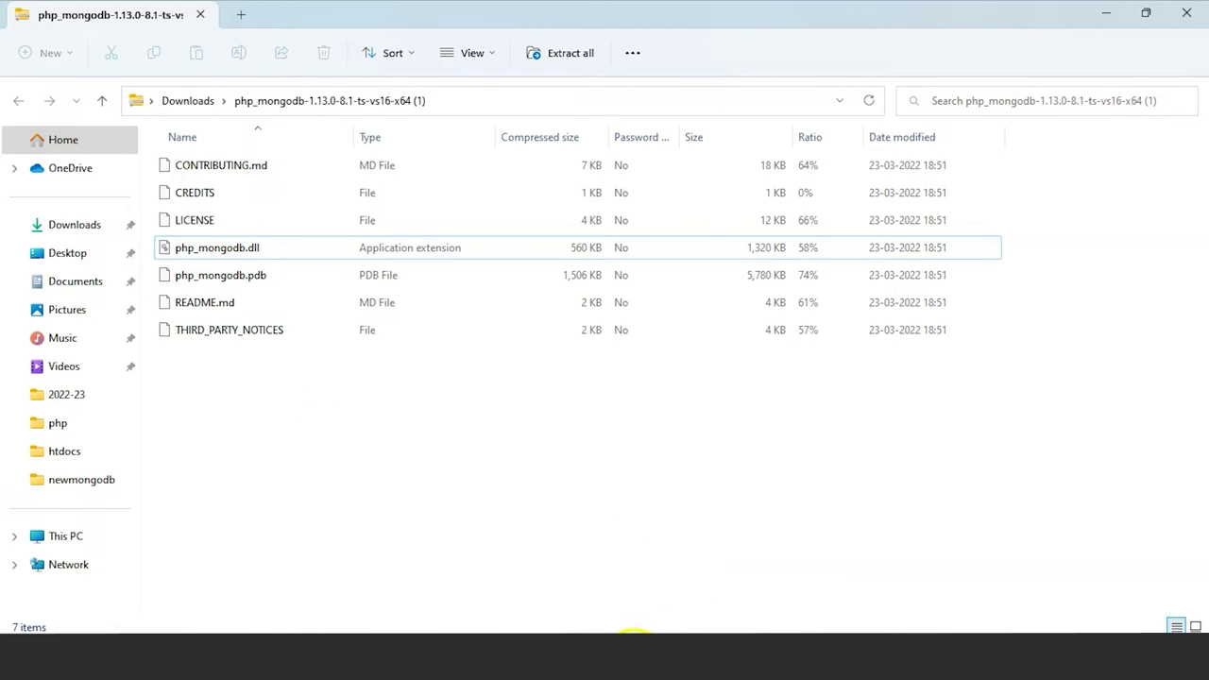
{"action": "left_click", "coordinate": [633, 637]}
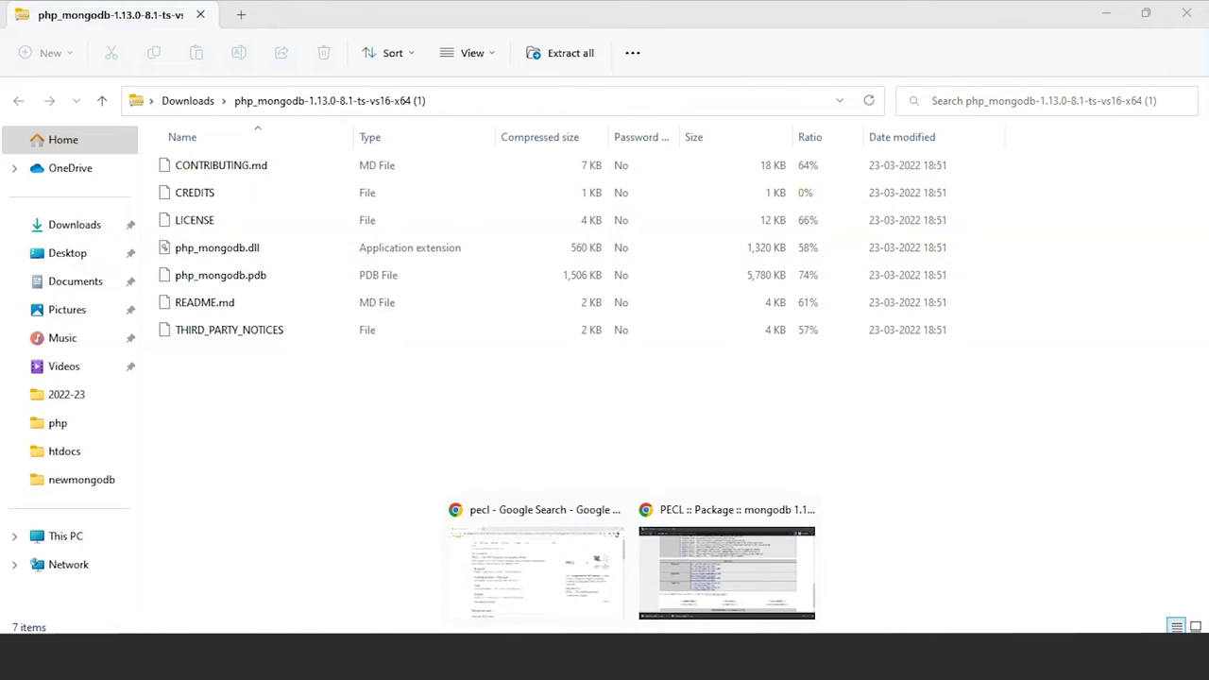
{"action": "left_click", "coordinate": [580, 570]}
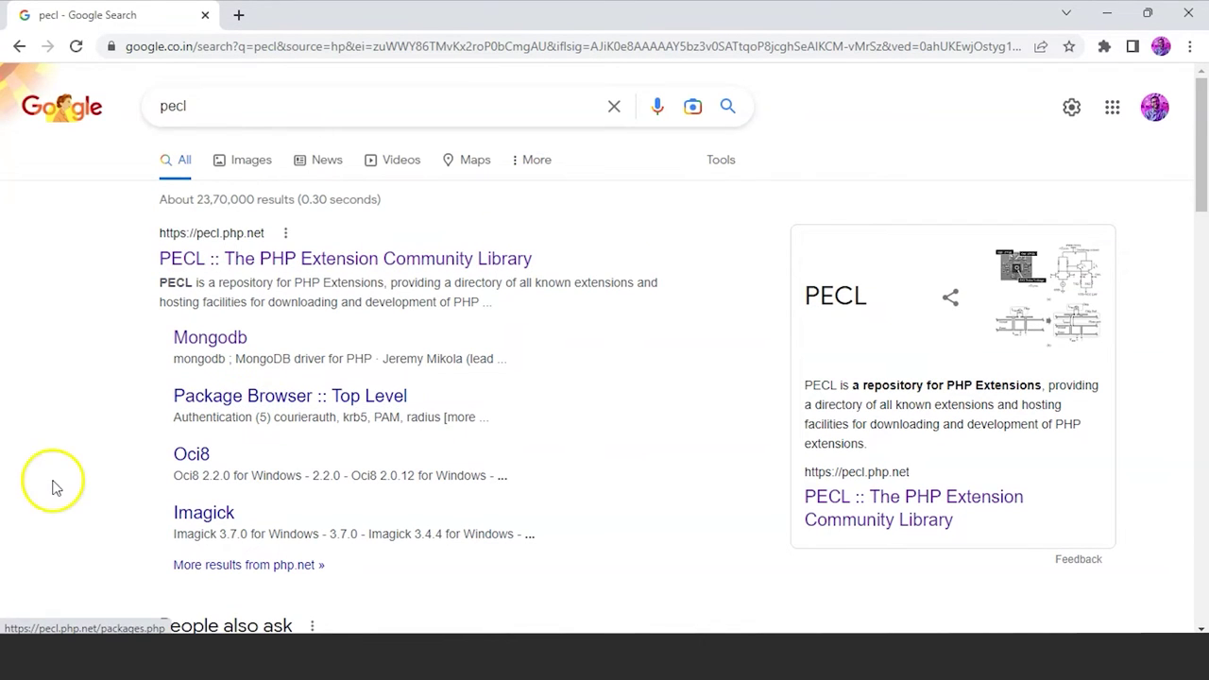
- Search Google for 'xampp' and open the Apache Friends XAMPP download page
{"action": "left_click", "coordinate": [160, 331]}
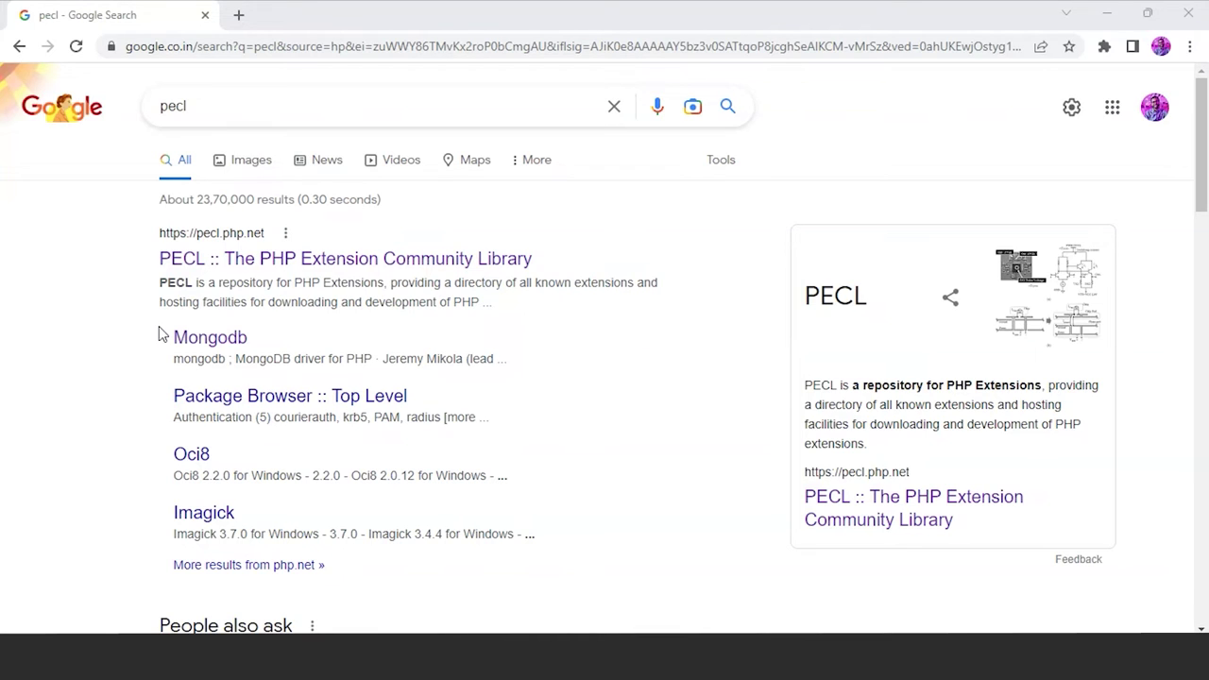
{"action": "left_click", "coordinate": [233, 98]}
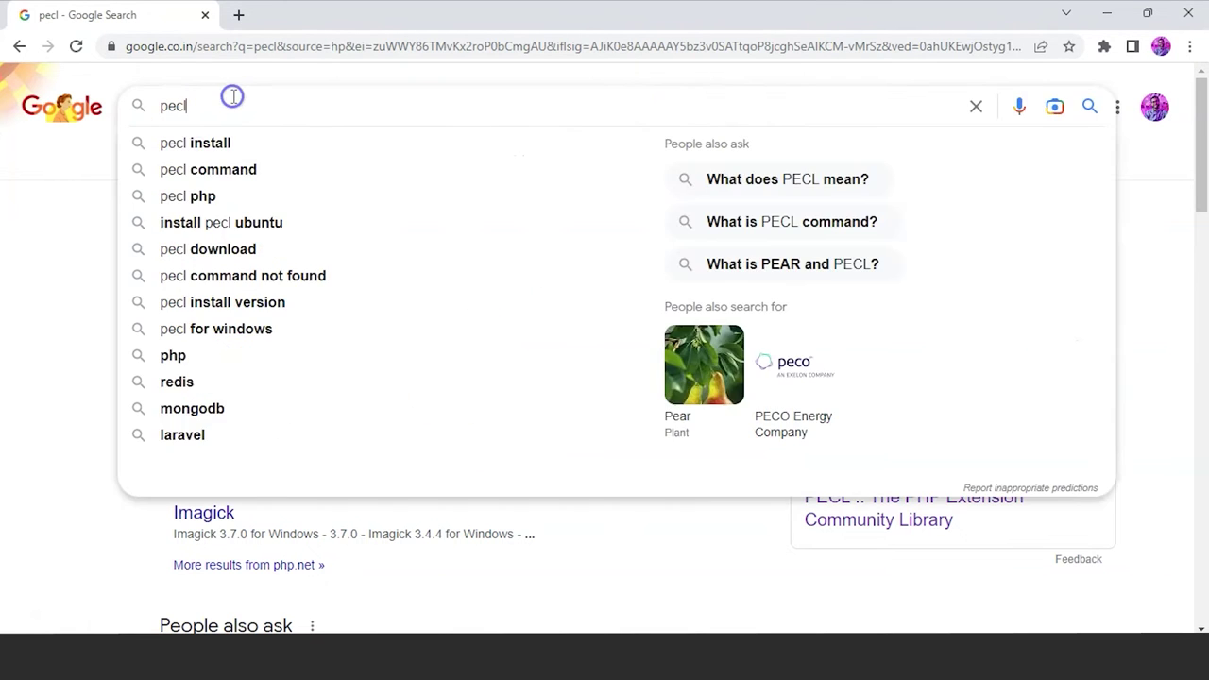
{"action": "key", "text": "BackSpace"}
{"action": "key", "text": "BackSpace"}
{"action": "key", "text": "BackSpace"}
{"action": "key", "text": "BackSpace"}
{"action": "type", "text": "xampp"}
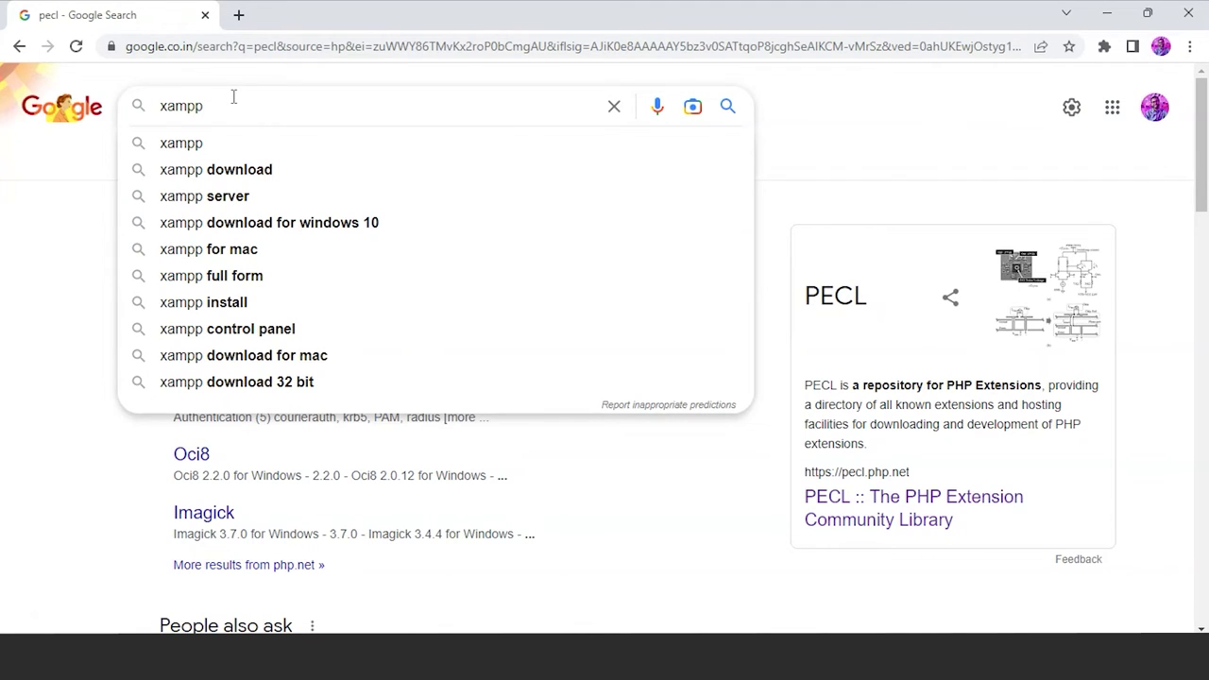
{"action": "key", "text": "Return"}
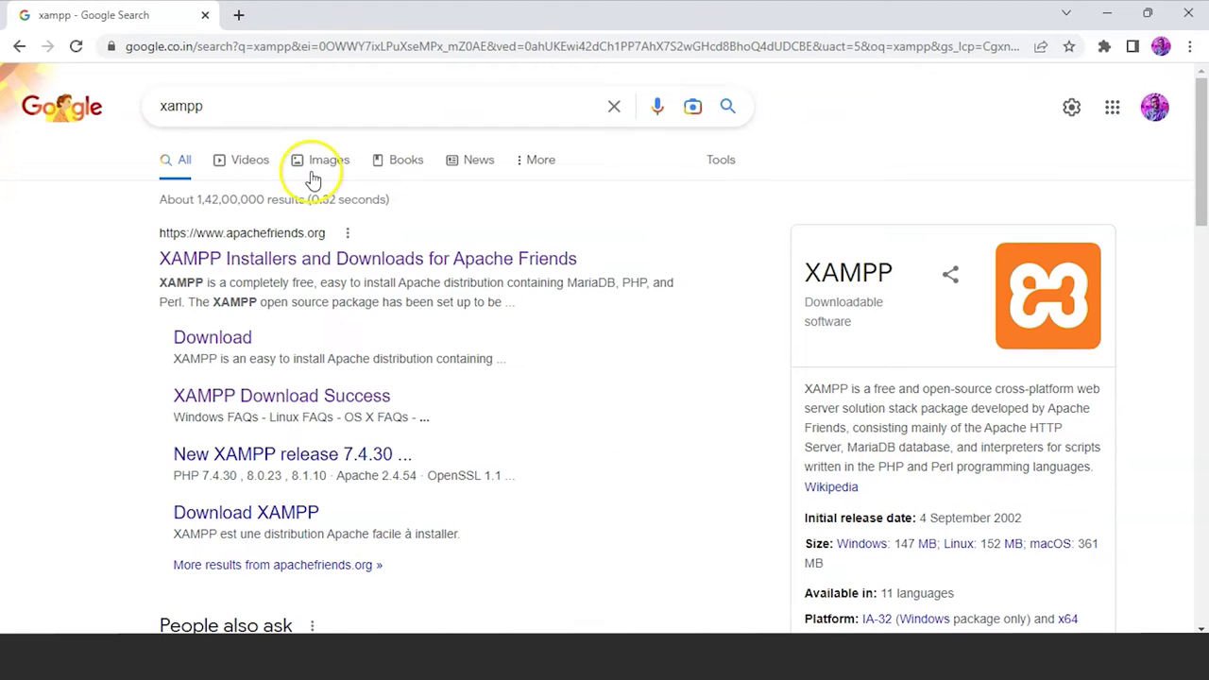
{"action": "left_click", "coordinate": [227, 342]}
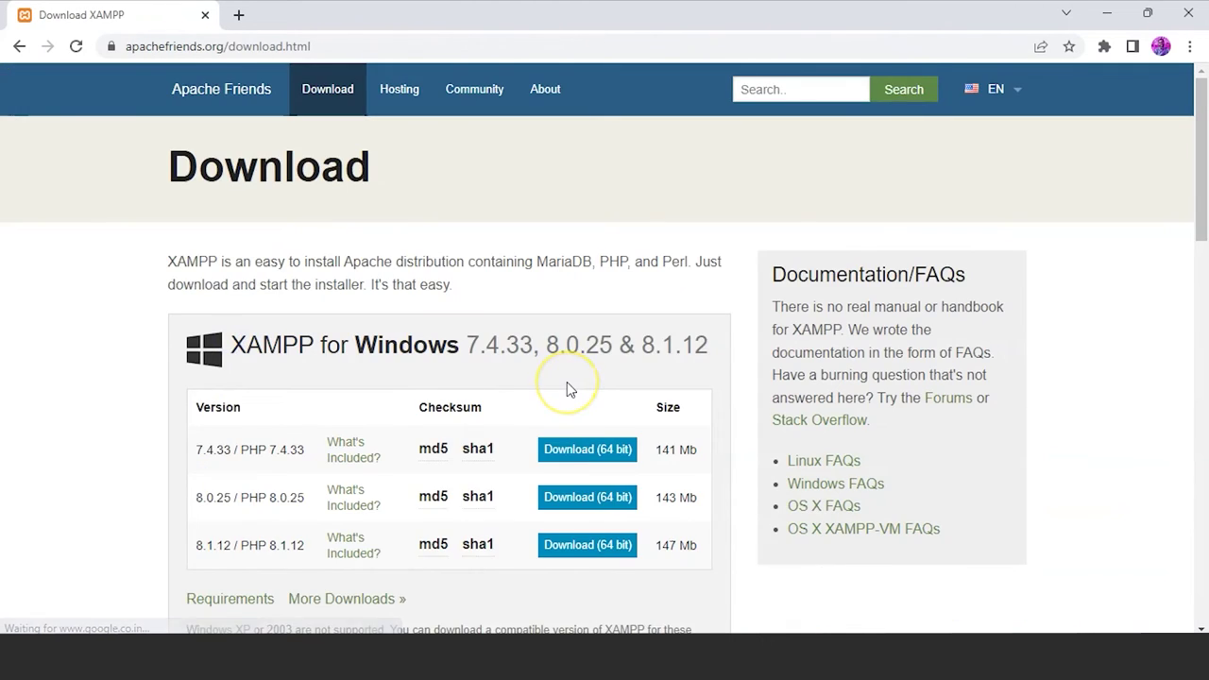
- Download the 64-bit XAMPP 8.1.12 installer for Windows
{"action": "scroll", "coordinate": [567, 385], "scroll_direction": "down", "scroll_amount": 2}
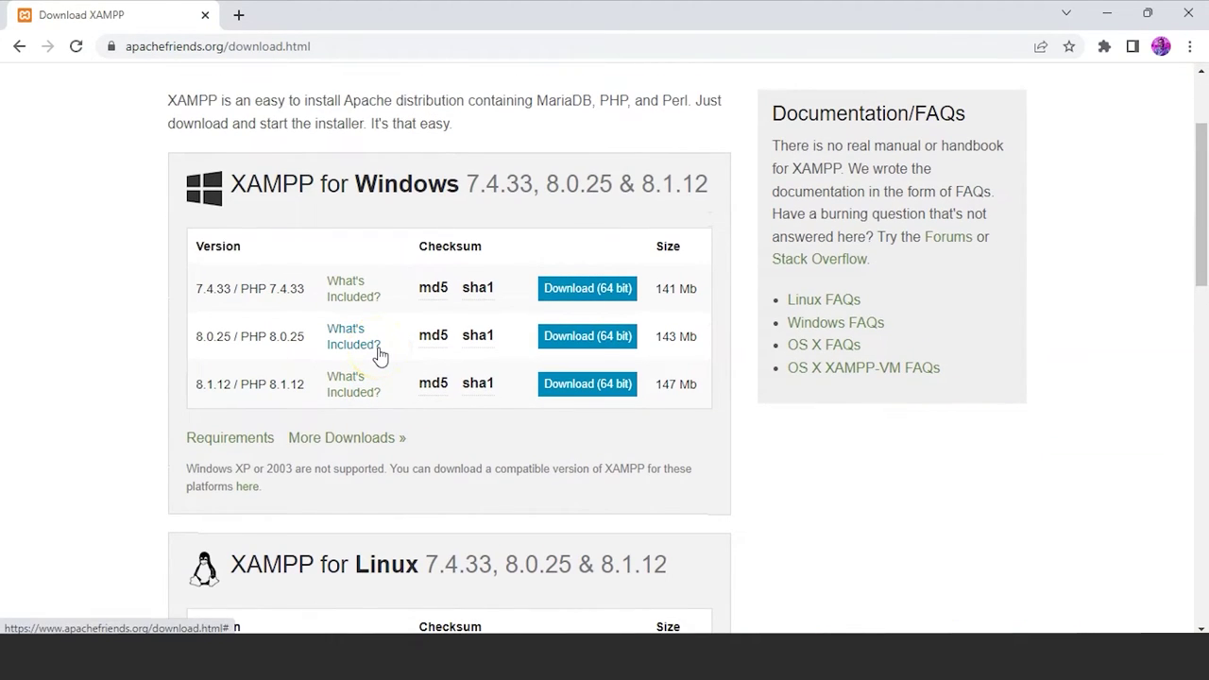
{"action": "scroll", "coordinate": [378, 354], "scroll_direction": "down", "scroll_amount": 1}
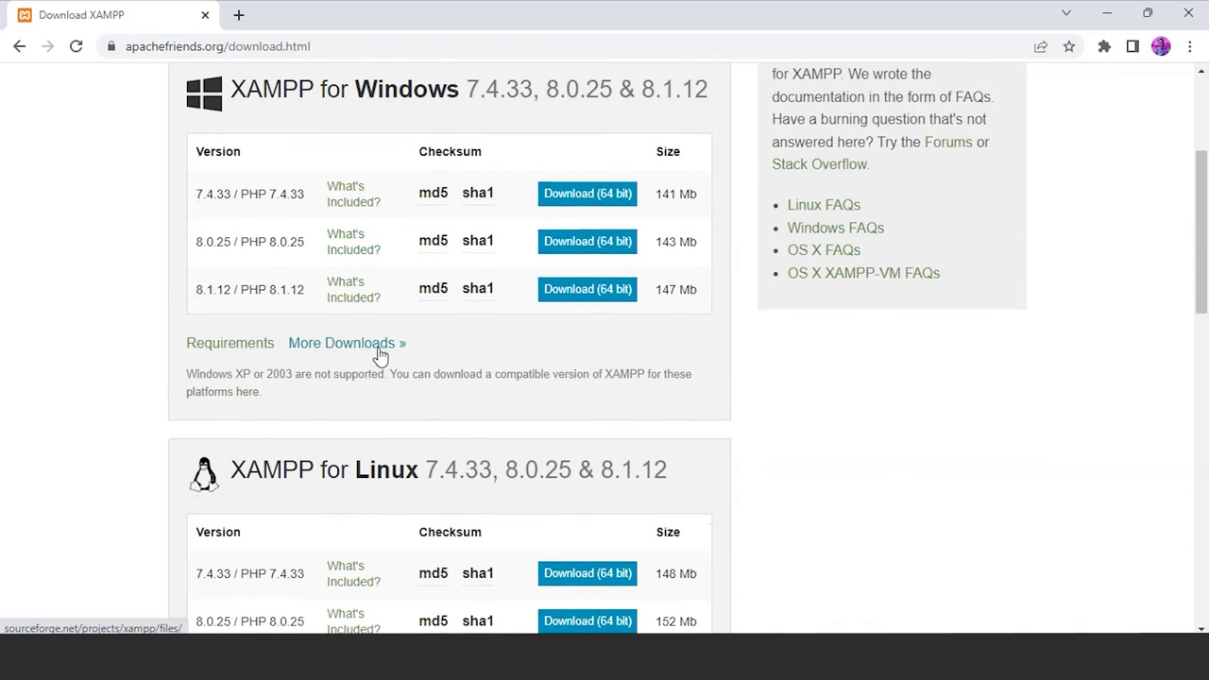
{"action": "scroll", "coordinate": [381, 355], "scroll_direction": "up", "scroll_amount": 2}
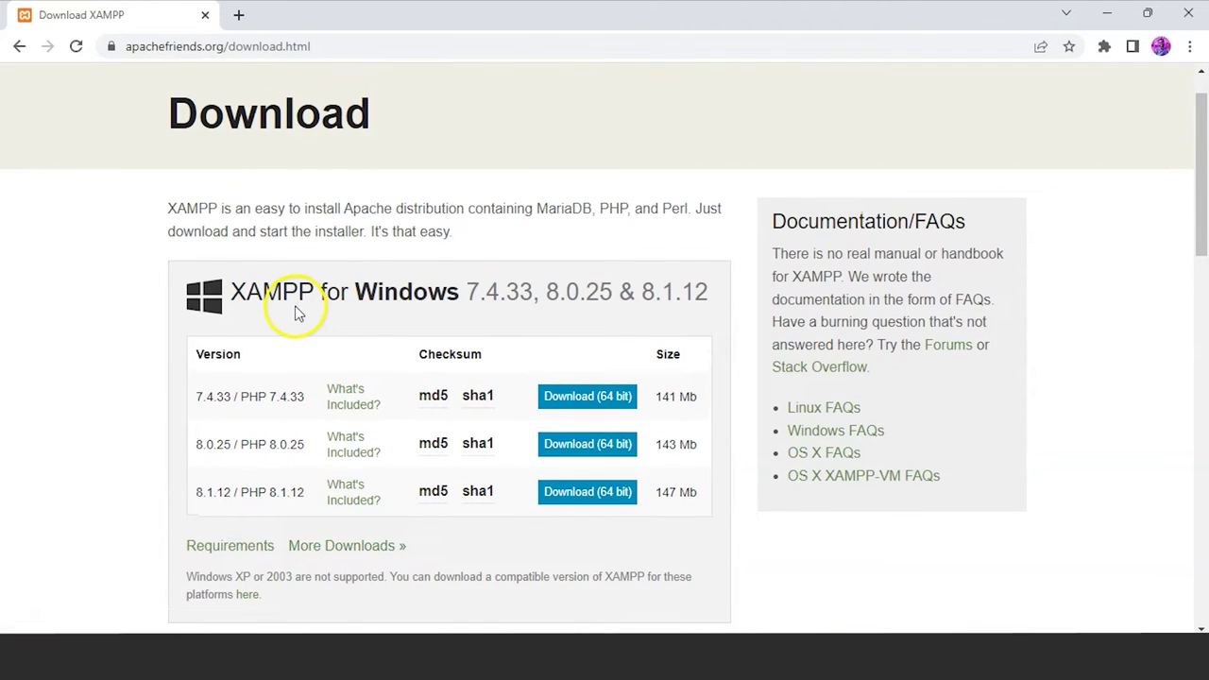
{"action": "scroll", "coordinate": [316, 461], "scroll_direction": "down", "scroll_amount": 5}
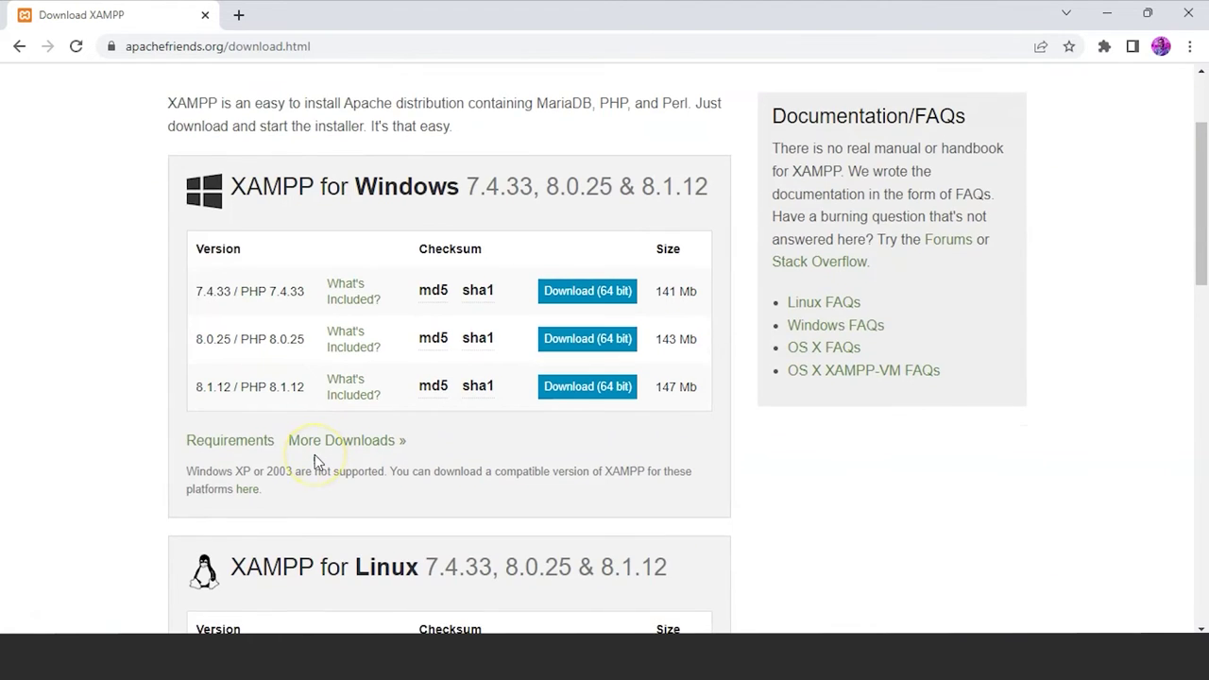
{"action": "scroll", "coordinate": [316, 461], "scroll_direction": "down", "scroll_amount": 2}
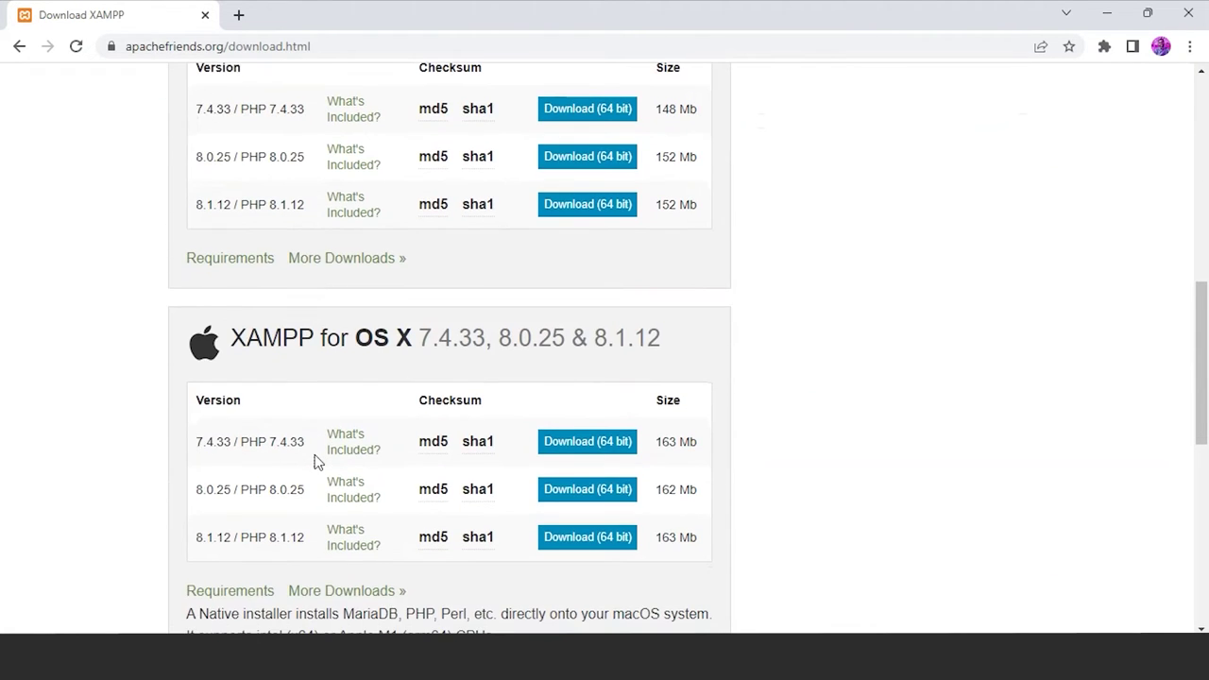
{"action": "scroll", "coordinate": [316, 461], "scroll_direction": "down", "scroll_amount": 7}
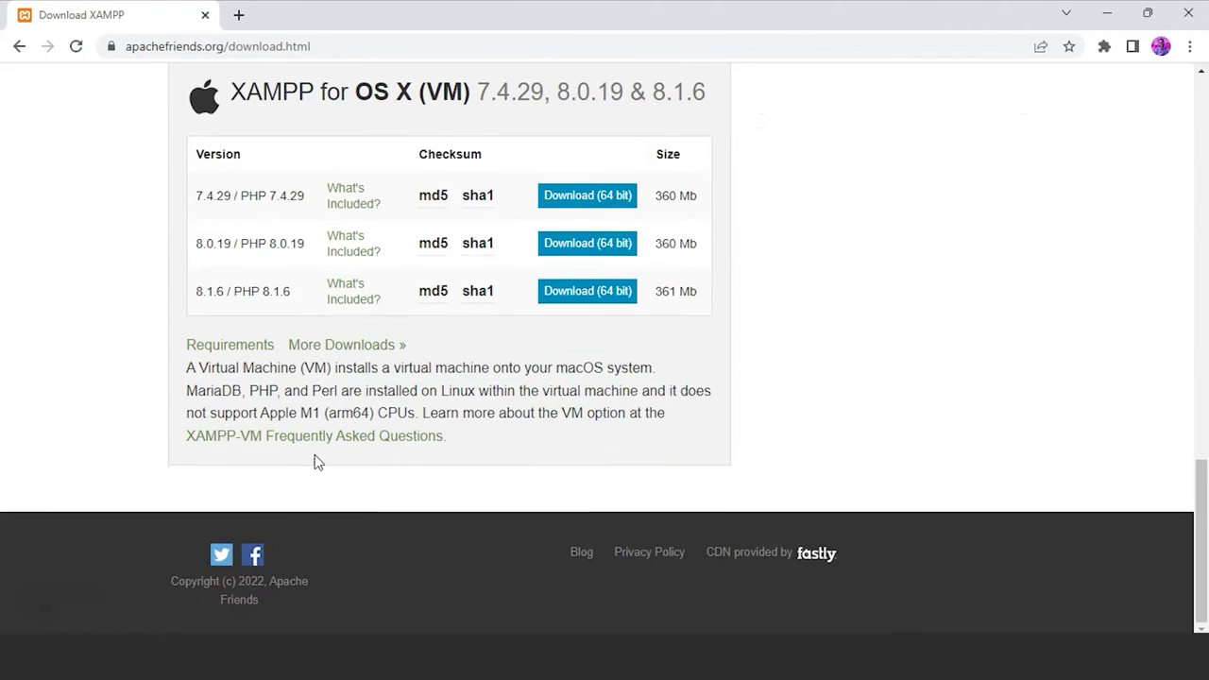
{"action": "scroll", "coordinate": [317, 461], "scroll_direction": "up", "scroll_amount": 10}
{"action": "scroll", "coordinate": [315, 454], "scroll_direction": "up", "scroll_amount": 4}
{"action": "scroll", "coordinate": [315, 455], "scroll_direction": "down", "scroll_amount": 2}
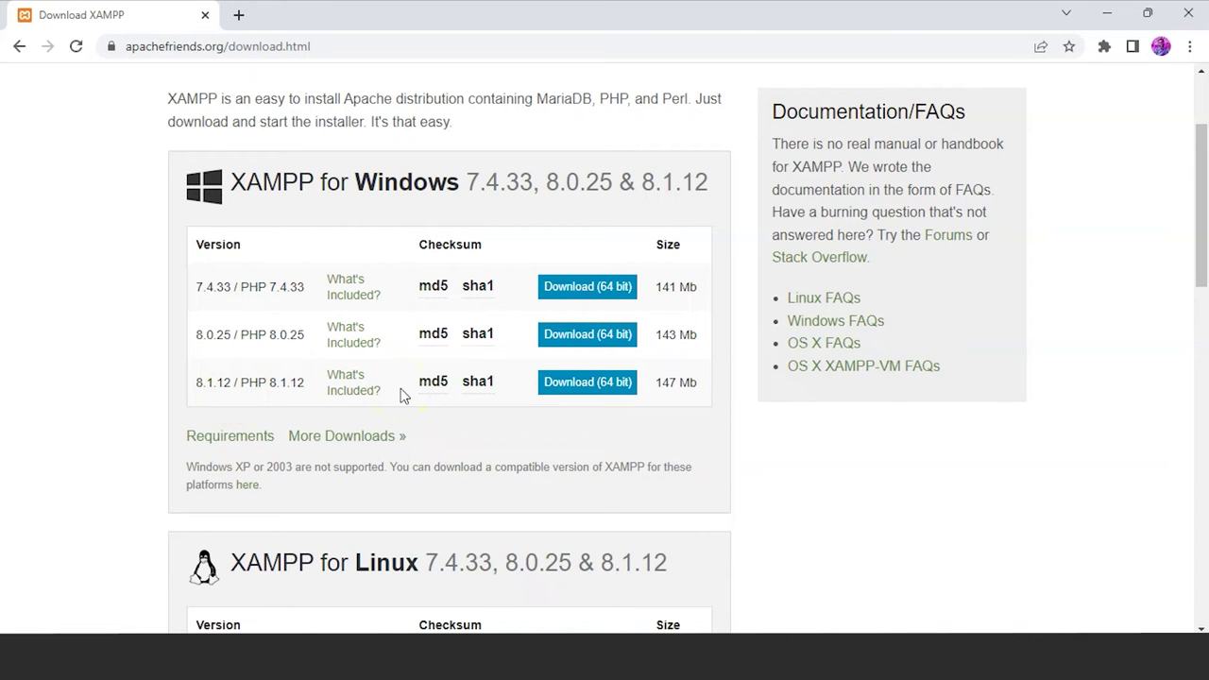
{"action": "left_click", "coordinate": [587, 382]}
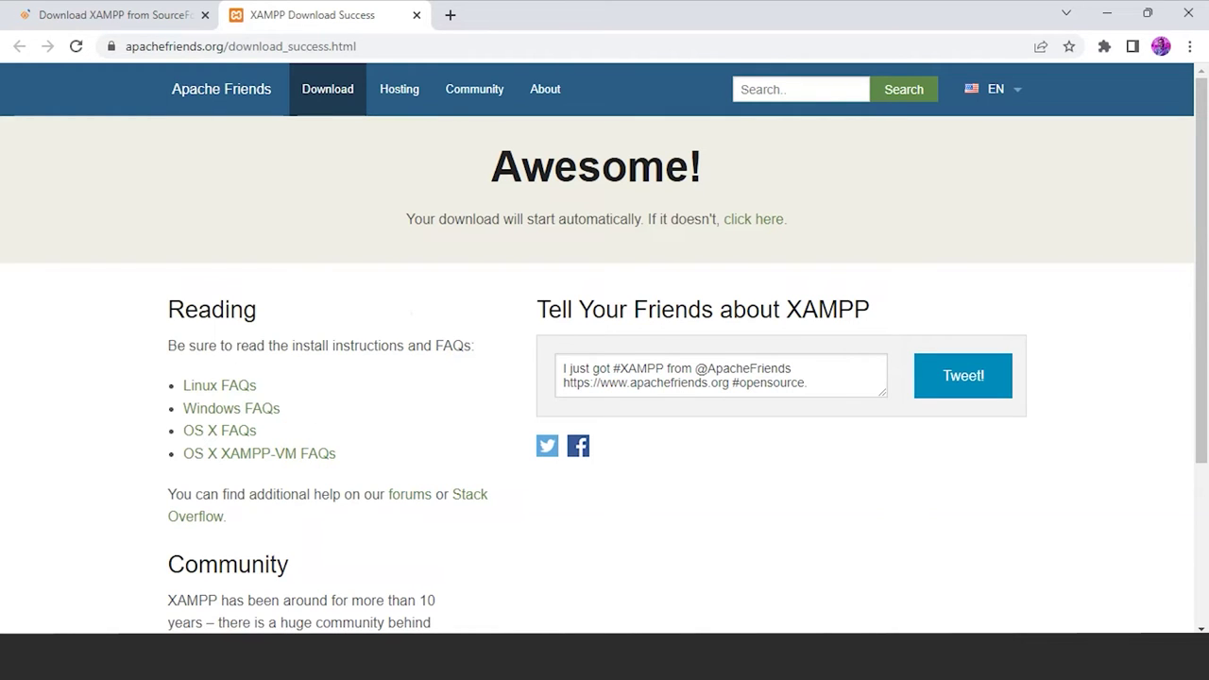
- Follow the xampp-windows-x64-8.1.12 installer download on the SourceForge tab
{"action": "left_click", "coordinate": [107, 14]}
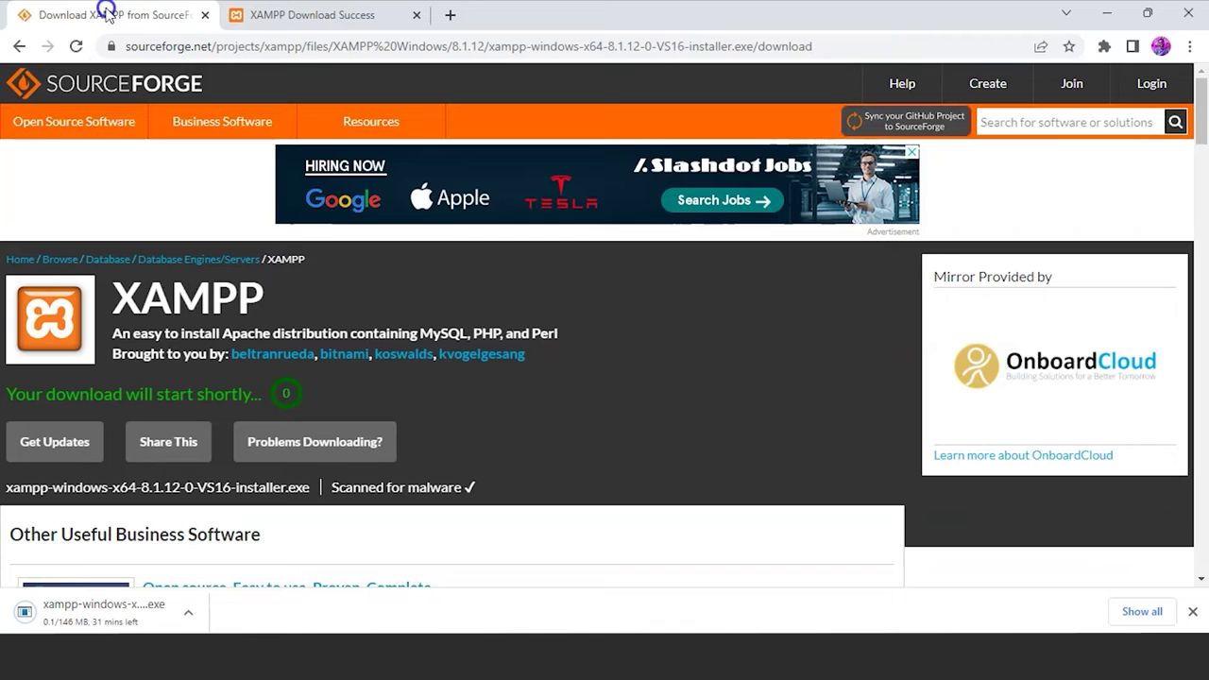
{"action": "left_click", "coordinate": [311, 14]}
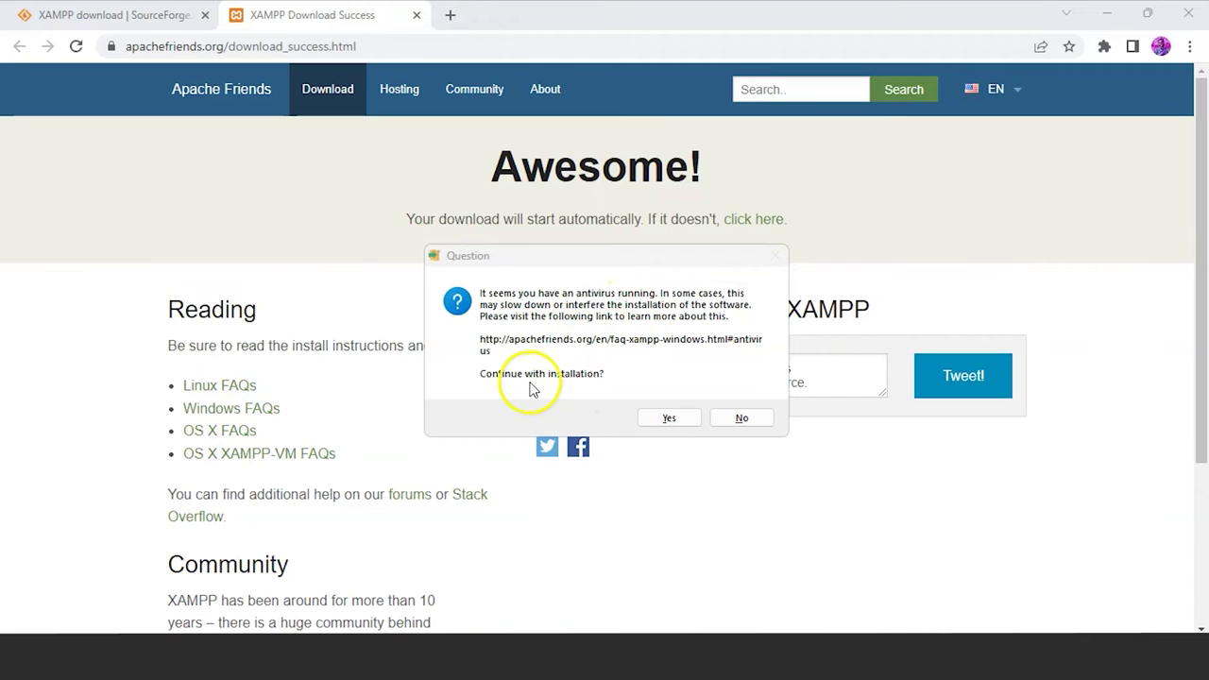
- Accept the setup warnings, keep default components, and try C:\xampp as install folder
{"action": "left_click", "coordinate": [676, 423]}
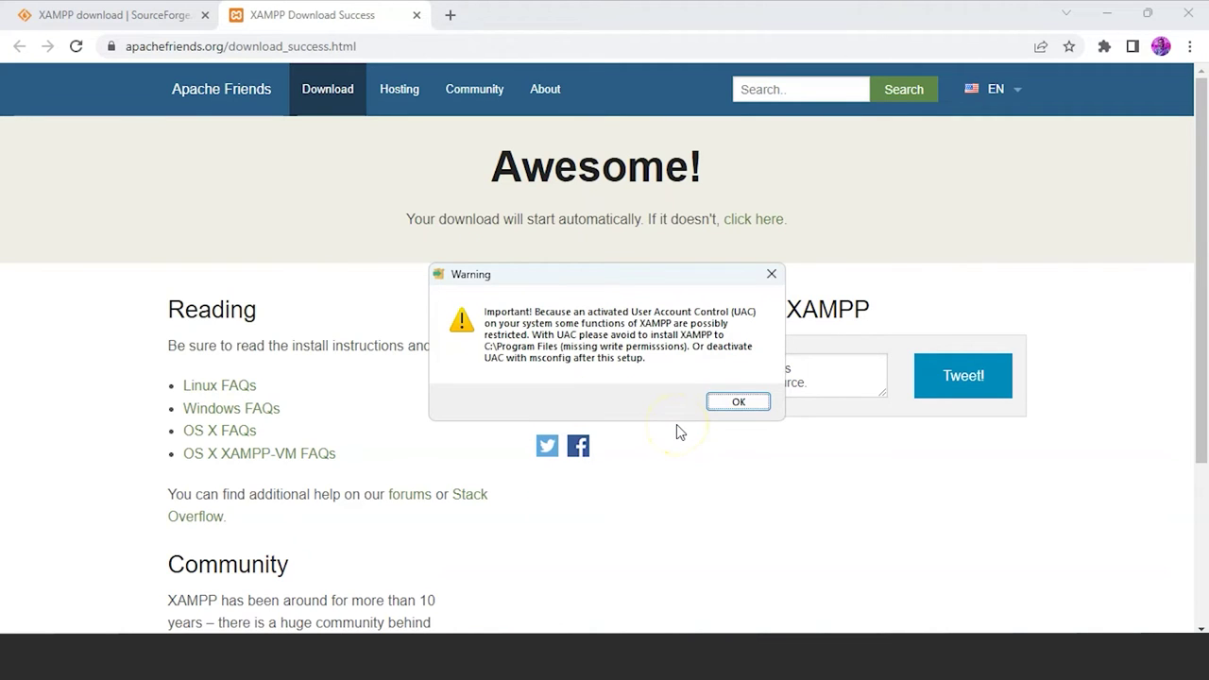
{"action": "left_click", "coordinate": [732, 402]}
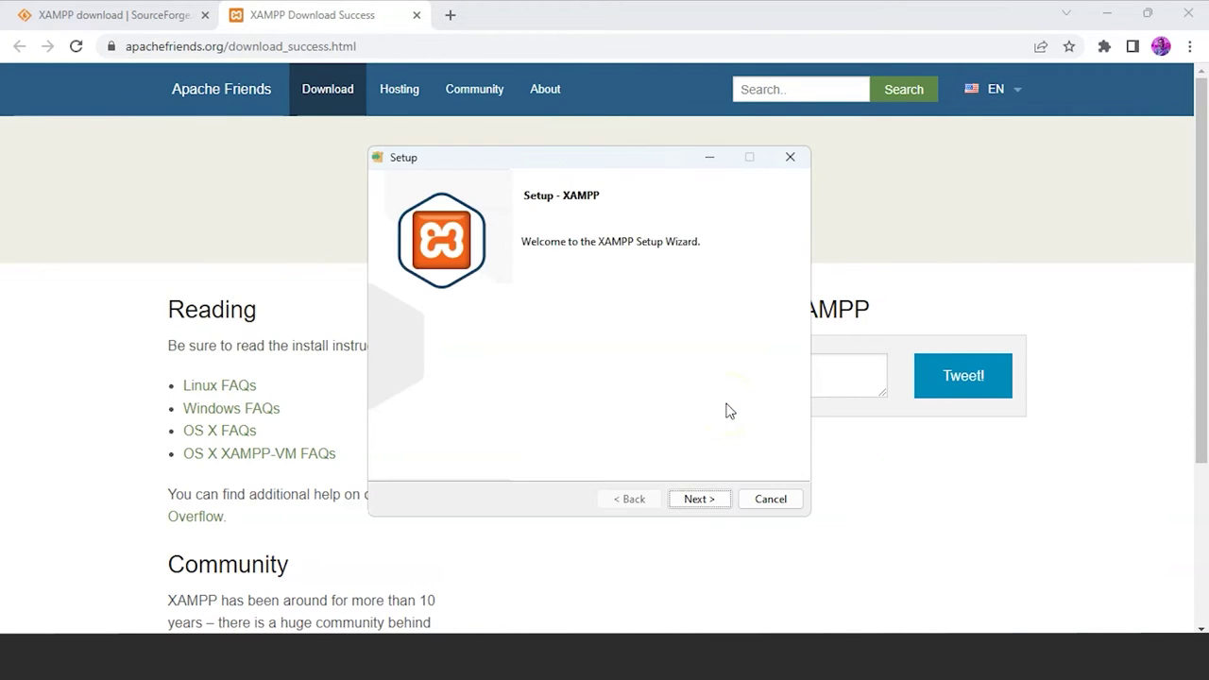
{"action": "left_click", "coordinate": [709, 499]}
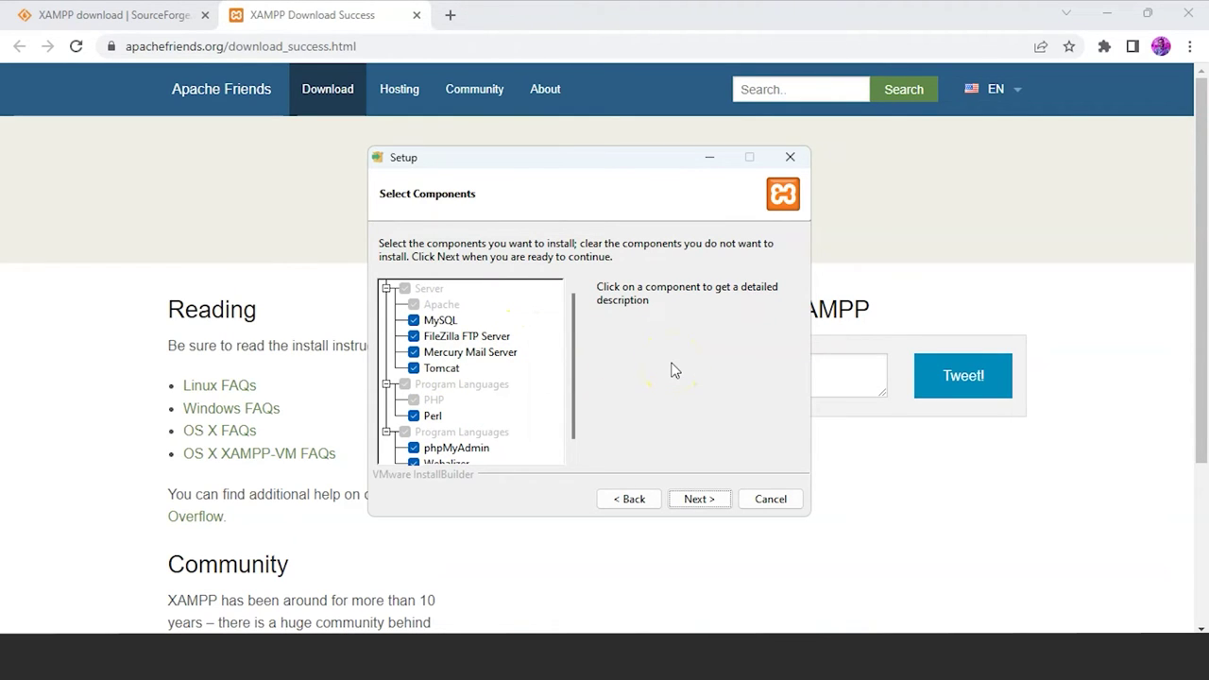
{"action": "left_click", "coordinate": [707, 499]}
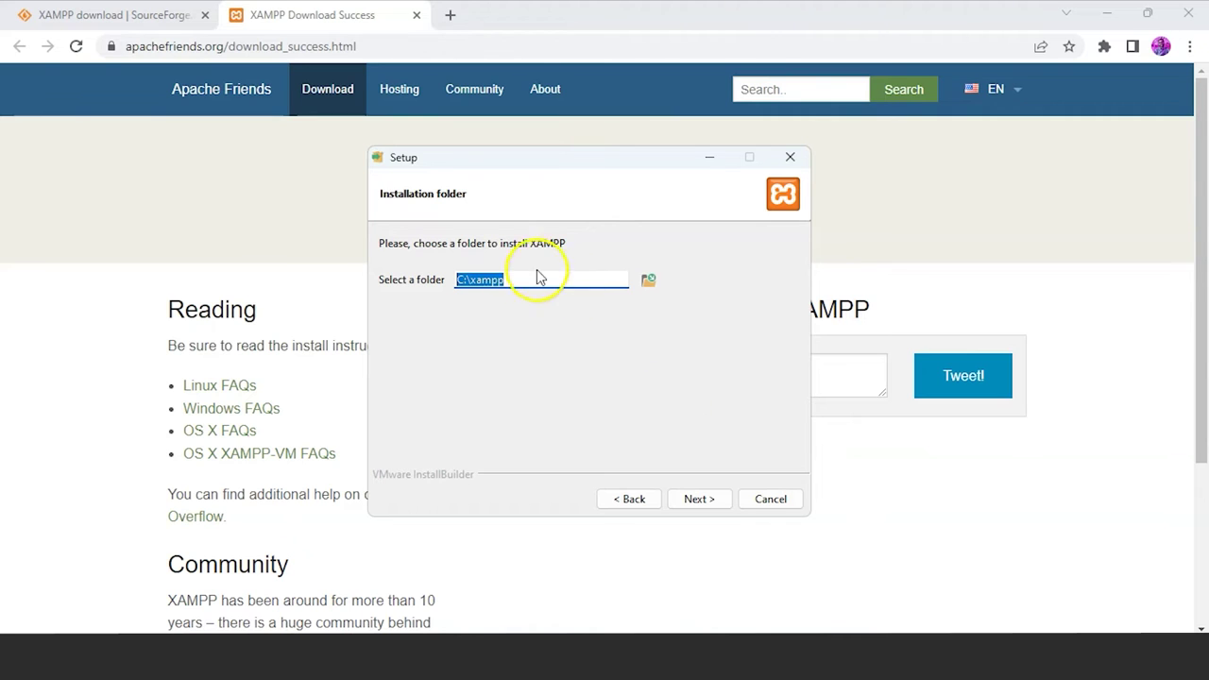
{"action": "left_click", "coordinate": [699, 499]}
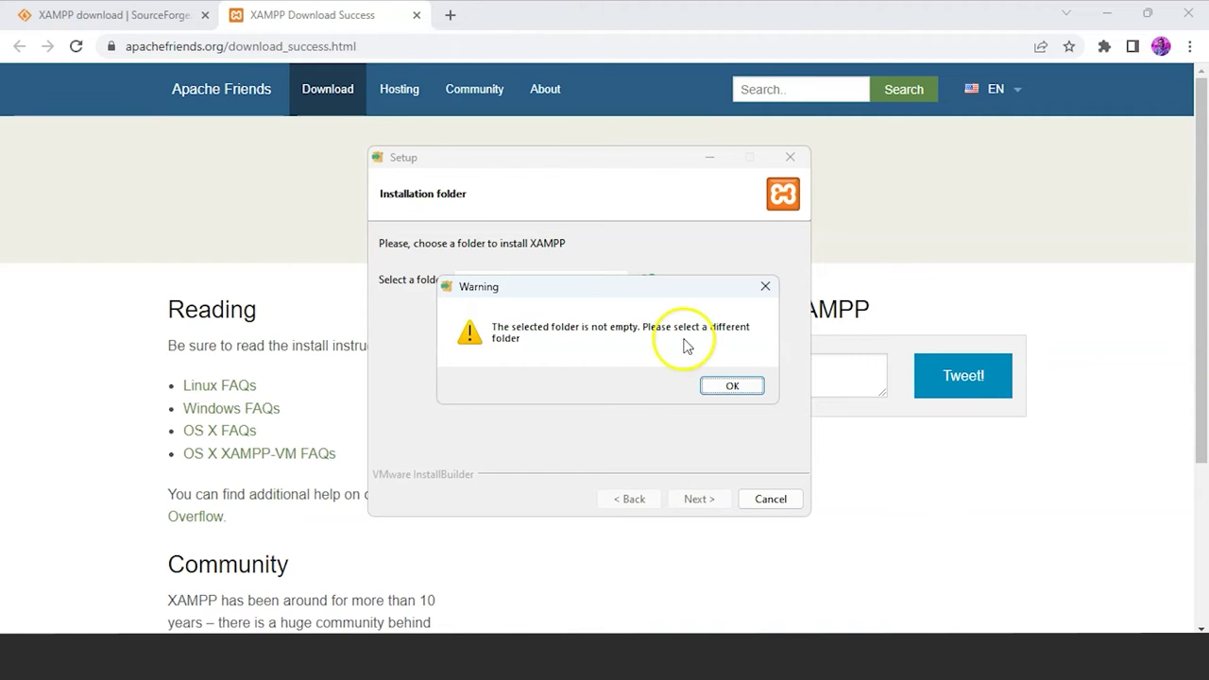
{"action": "left_click", "coordinate": [732, 389]}
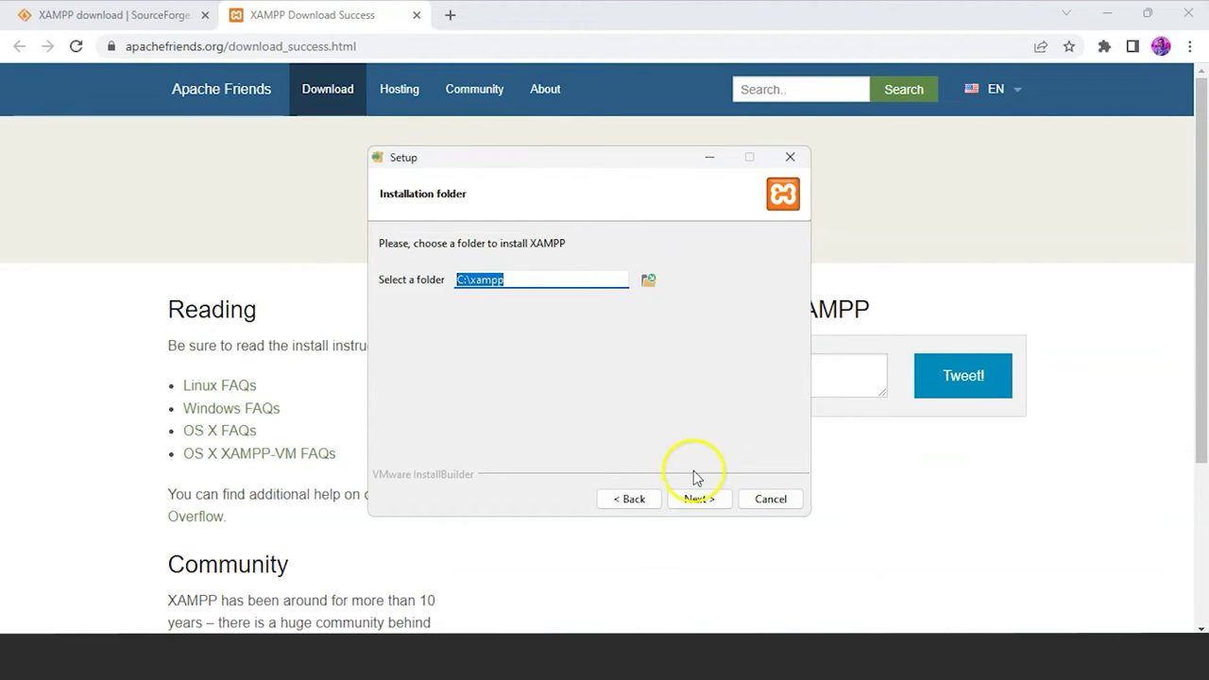
- Inspect the existing xampp folder contents in Explorer and close the YouTube tutorial tab
{"action": "left_click", "coordinate": [554, 661]}
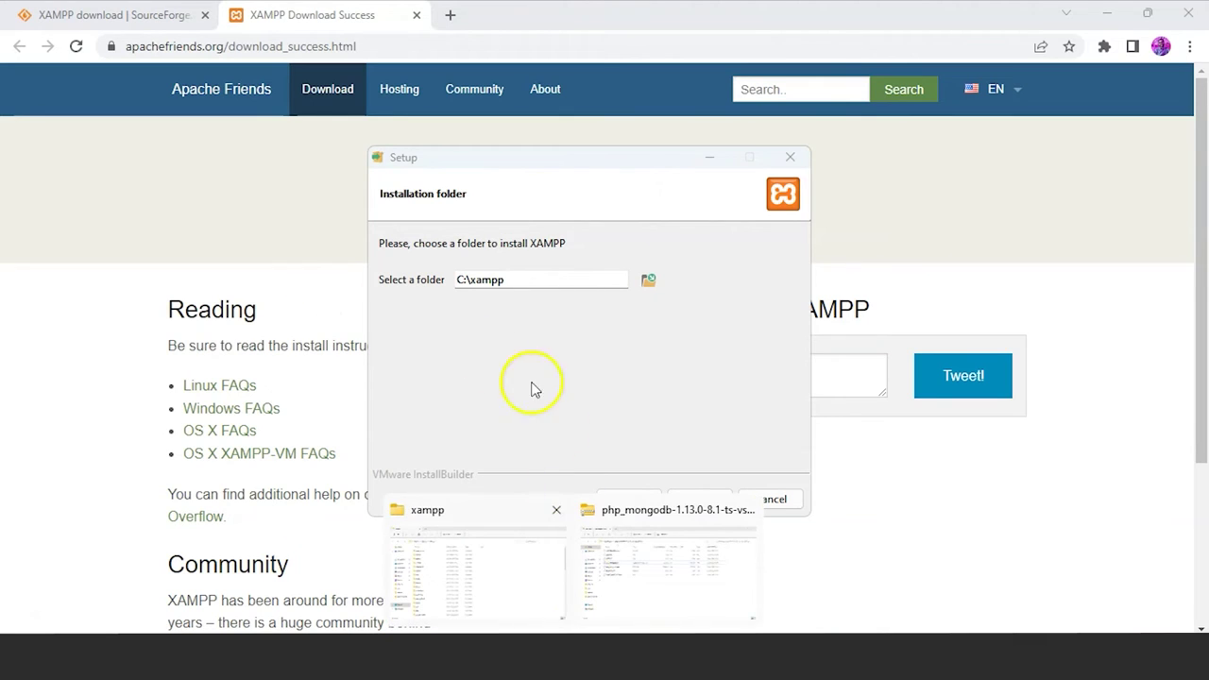
{"action": "left_click", "coordinate": [464, 574]}
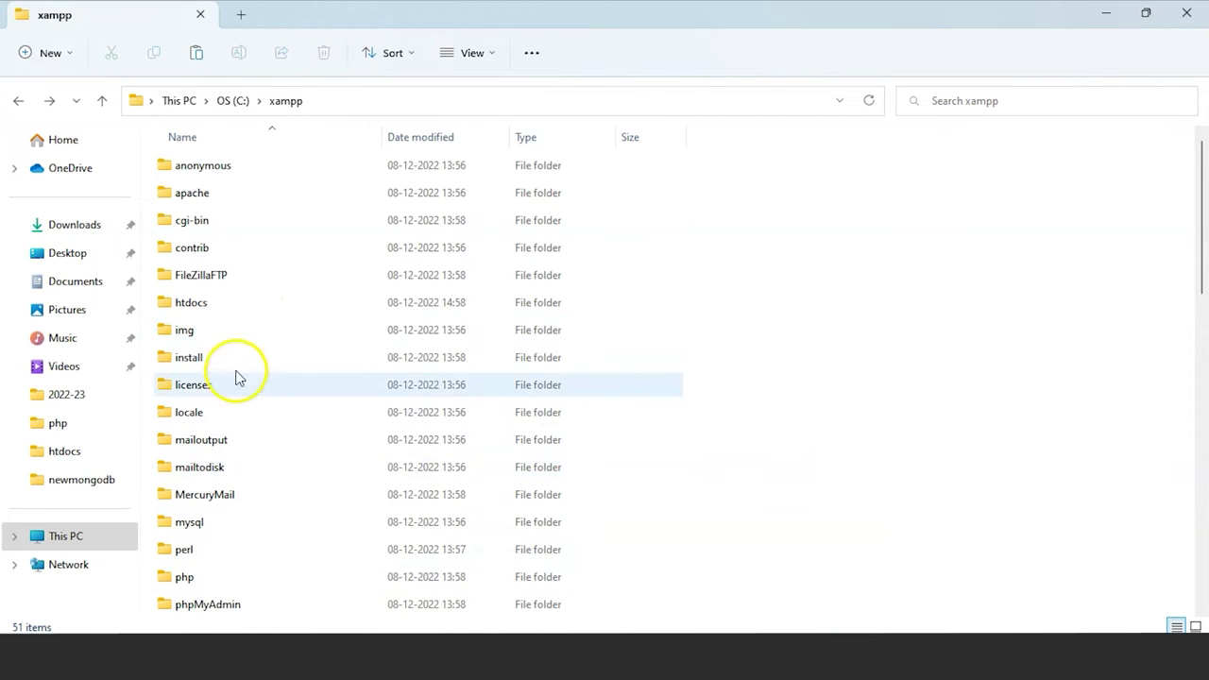
{"action": "scroll", "coordinate": [238, 387], "scroll_direction": "down", "scroll_amount": 1}
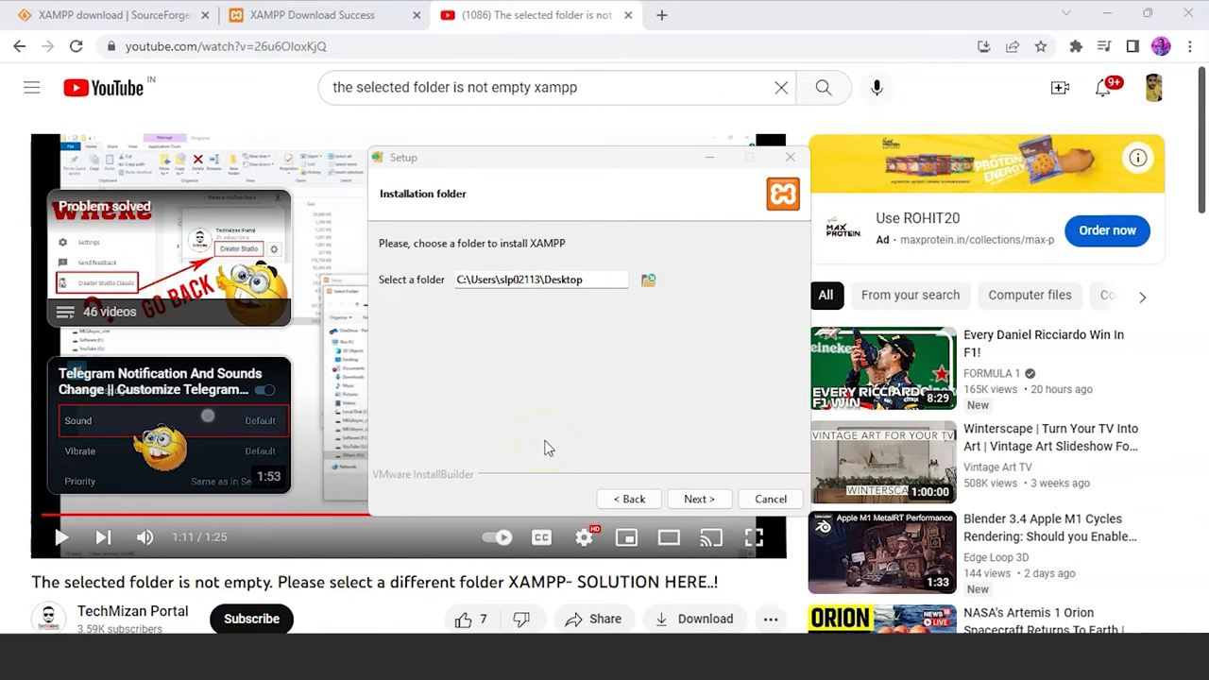
{"action": "left_click", "coordinate": [627, 15]}
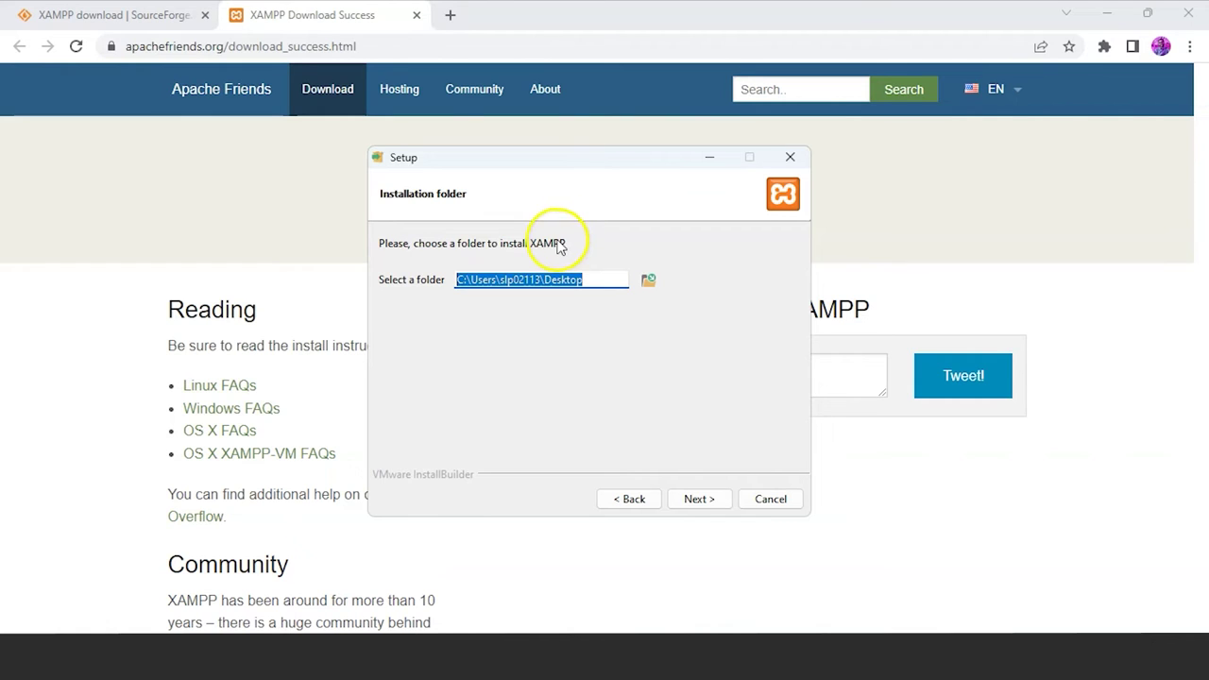
- Choose Desktop as install folder, keep English, reach Ready to Install, then cancel the wizard
{"action": "left_click", "coordinate": [648, 280]}
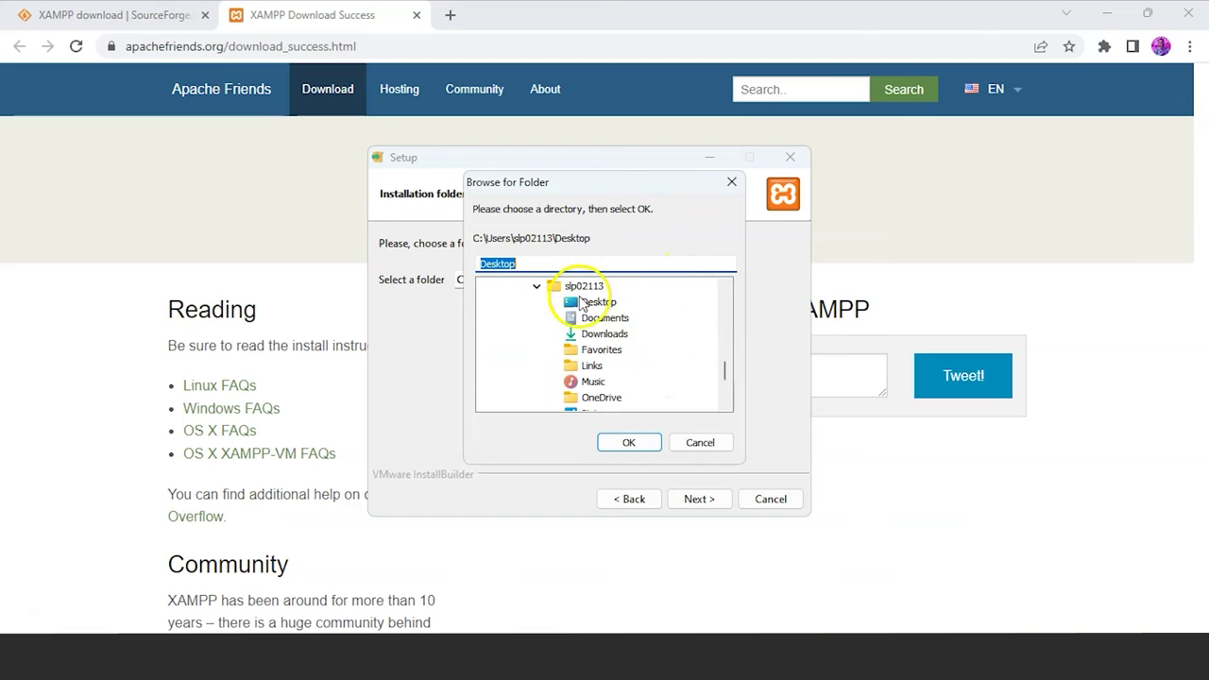
{"action": "left_click", "coordinate": [701, 443]}
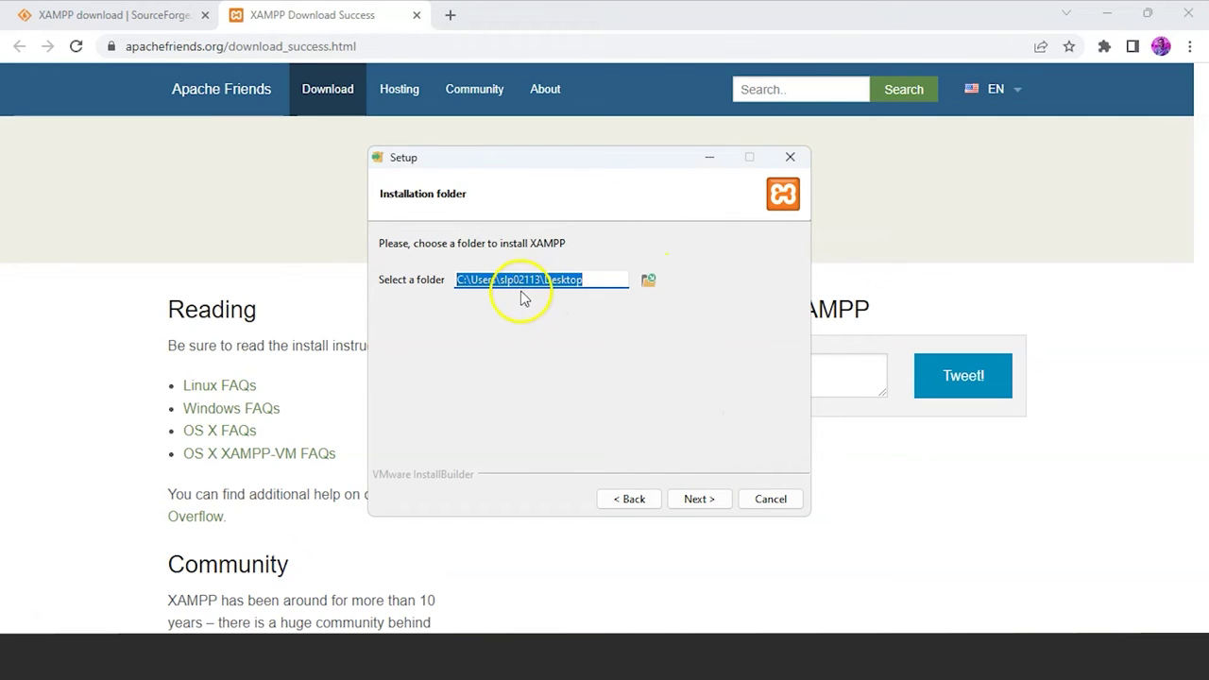
{"action": "left_click", "coordinate": [700, 490]}
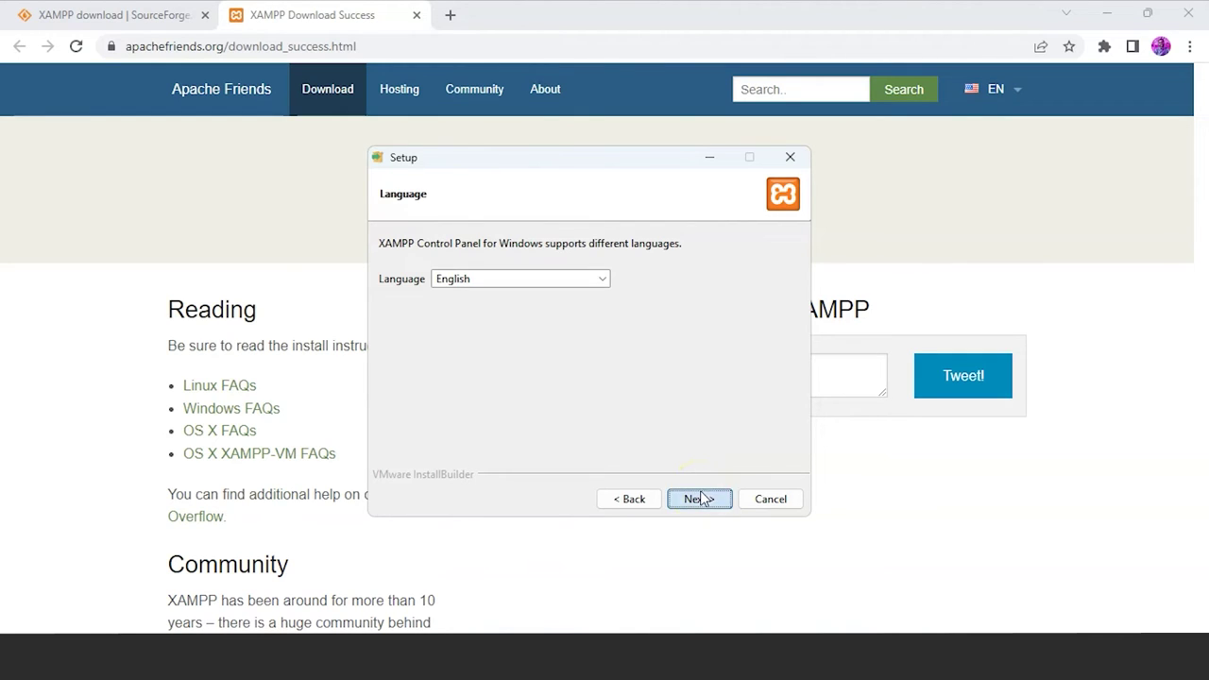
{"action": "left_click", "coordinate": [700, 498]}
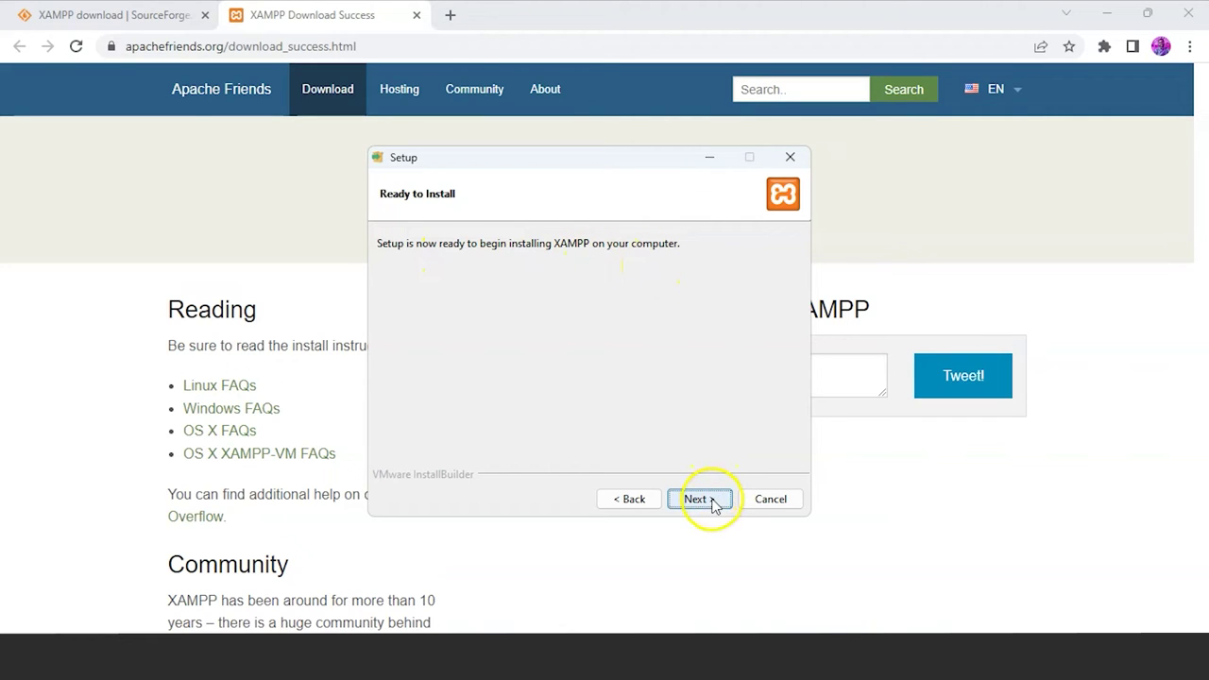
{"action": "left_click", "coordinate": [763, 502]}
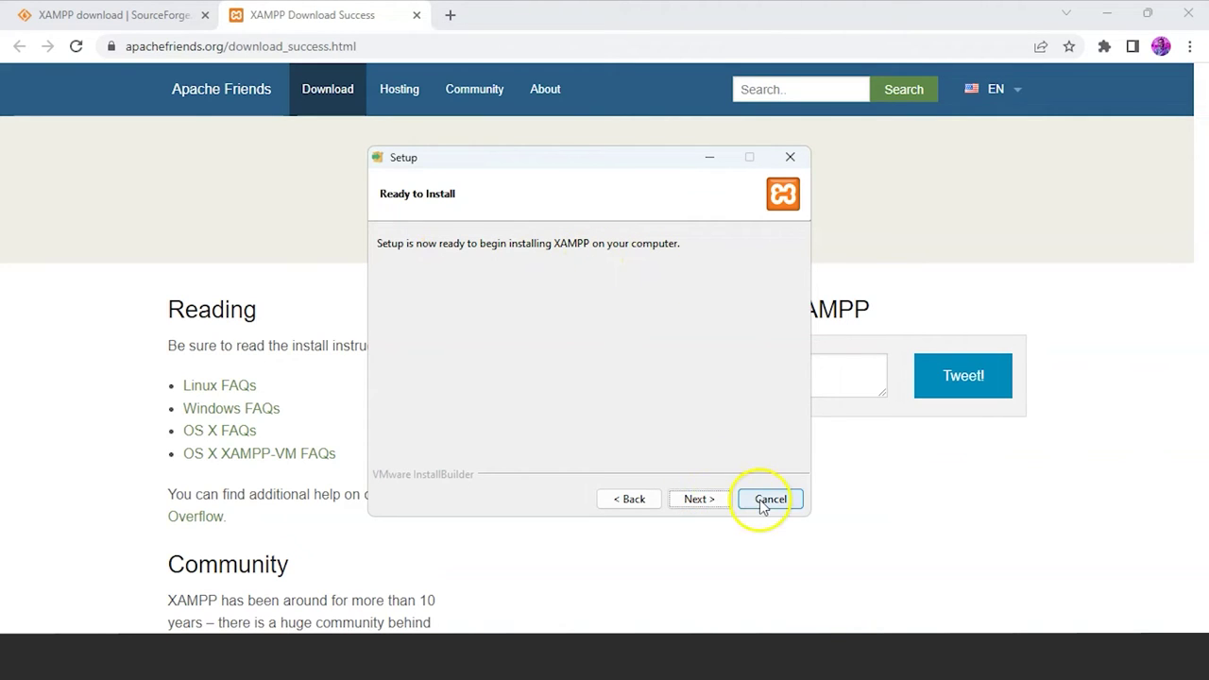
{"action": "left_click", "coordinate": [151, 601]}
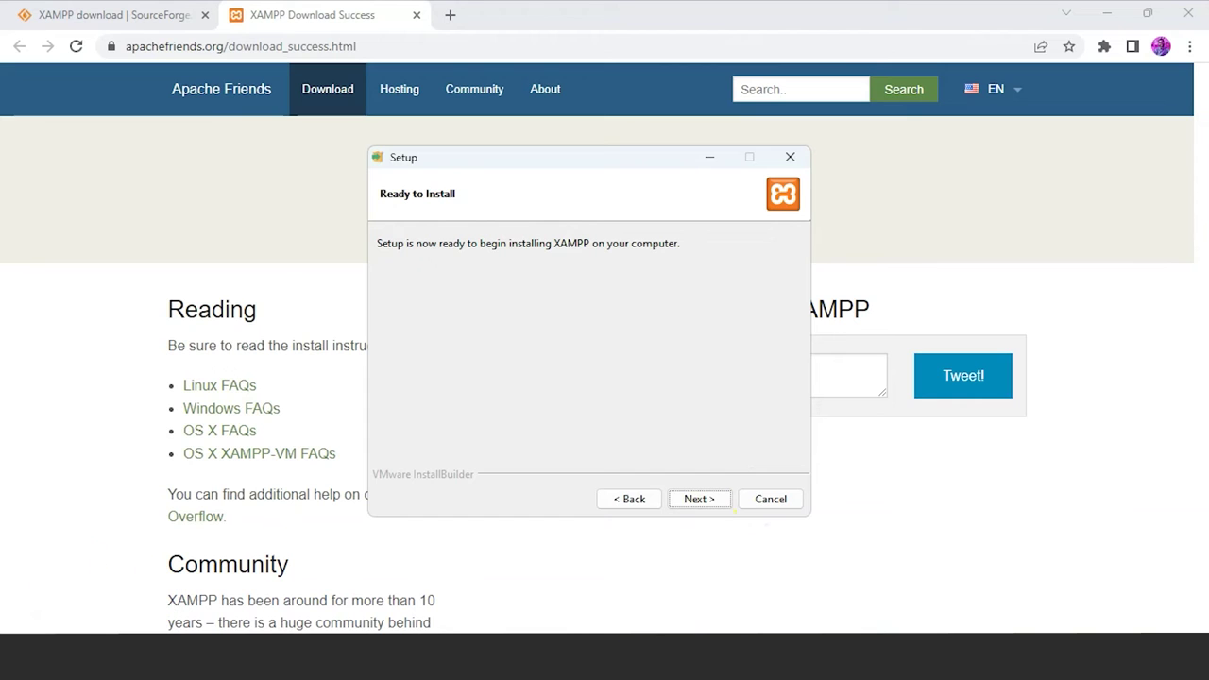
- Launch XAMPP Control Panel by searching 'xampp' in the Start menu
{"action": "left_click", "coordinate": [81, 440]}
{"action": "key", "text": "super"}
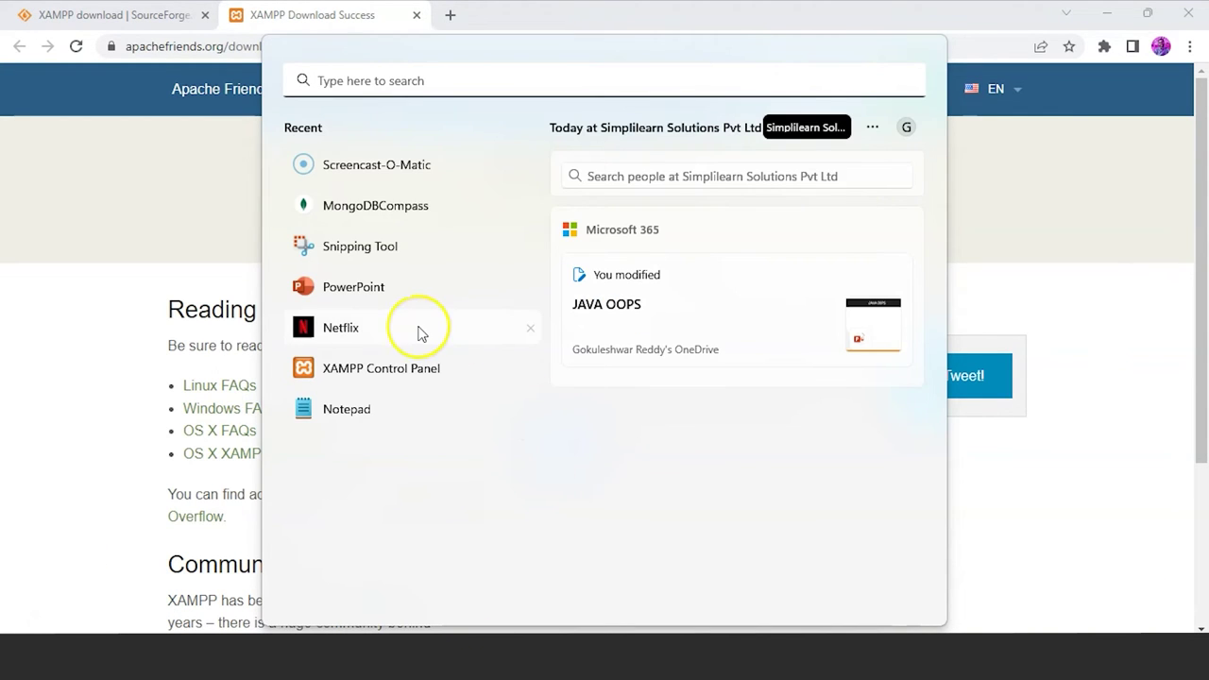
{"action": "type", "text": "xampp"}
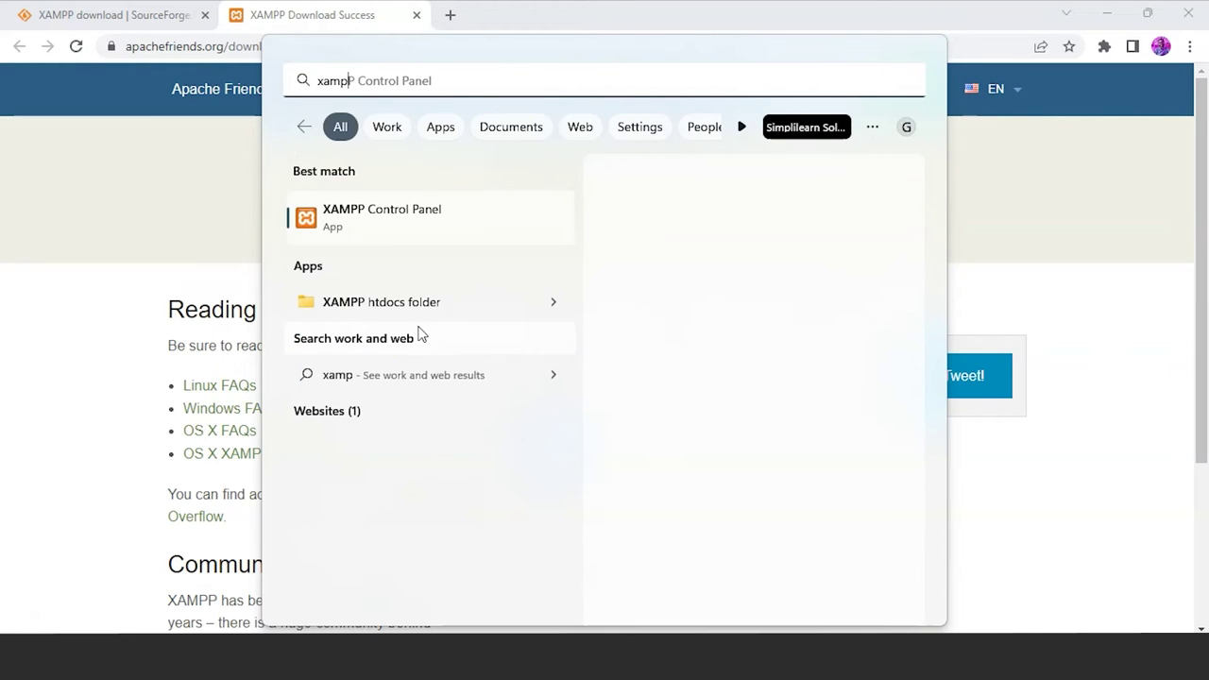
{"action": "left_click", "coordinate": [376, 218]}
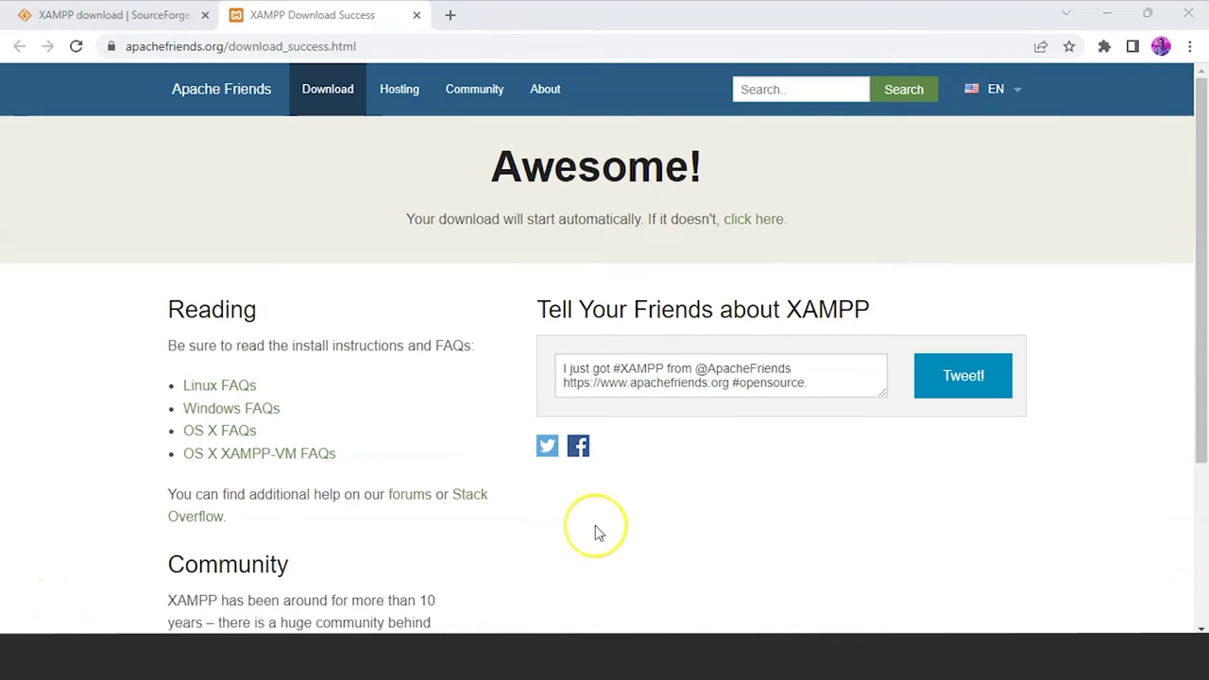
- Switch away from XAMPP Control Panel and open a new Chrome tab on the Google home page
{"action": "key", "text": "alt+Tab"}
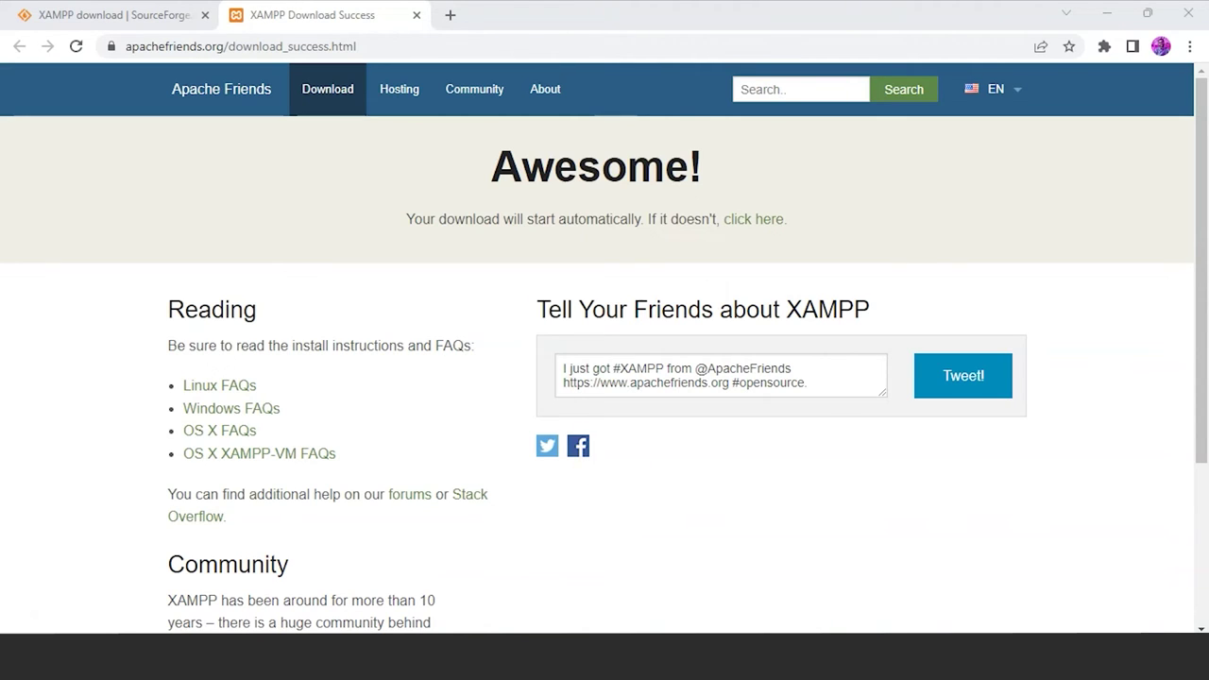
{"action": "left_click", "coordinate": [450, 15]}
- Search Google for 'composer' and open the official getcomposer.org website
{"action": "left_click", "coordinate": [52, 81]}
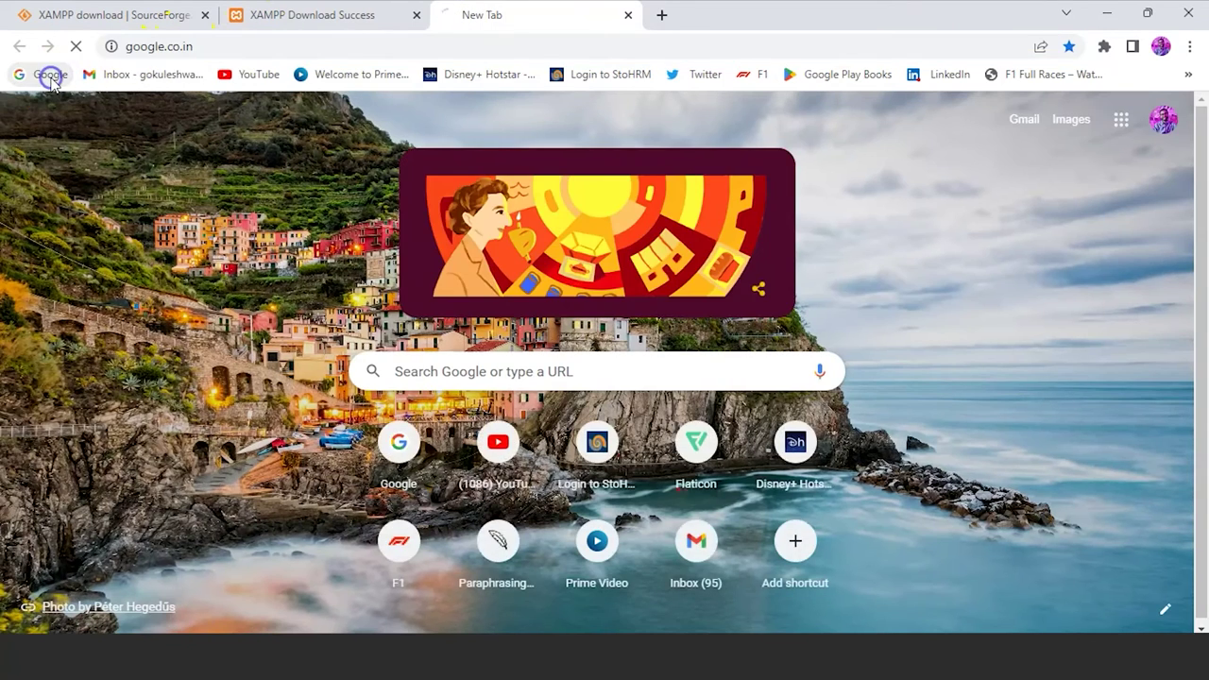
{"action": "type", "text": "composer"}
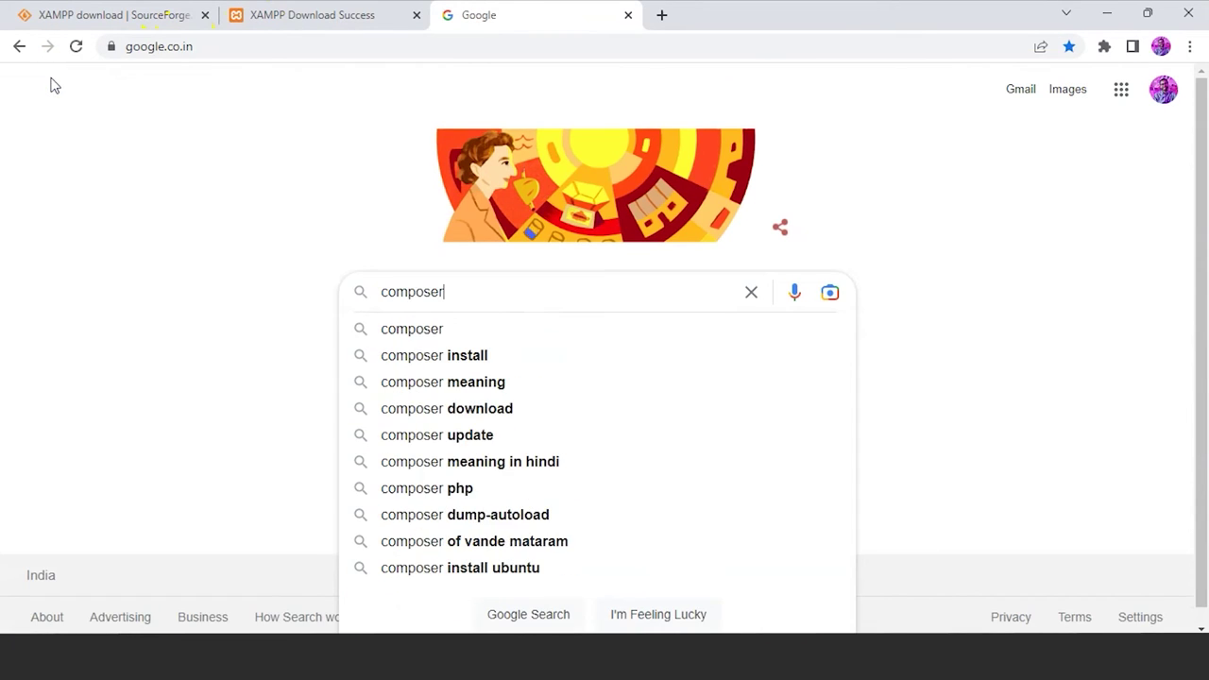
{"action": "key", "text": "Return"}
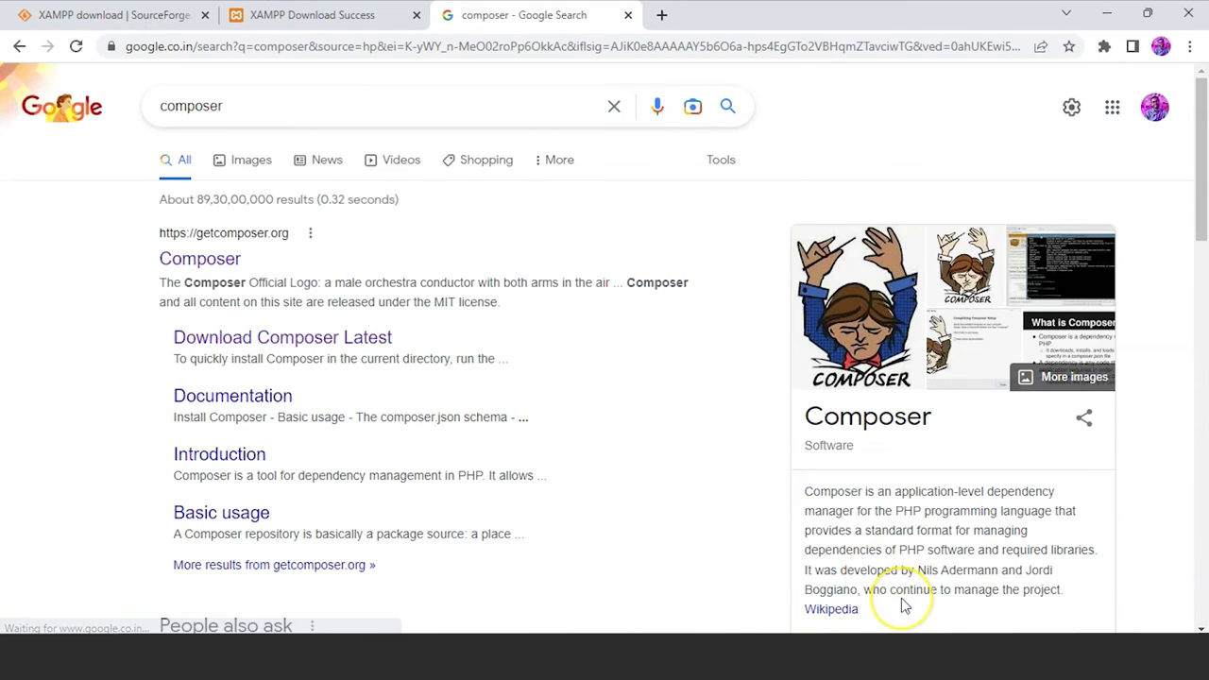
{"action": "scroll", "coordinate": [903, 599], "scroll_direction": "down", "scroll_amount": 1}
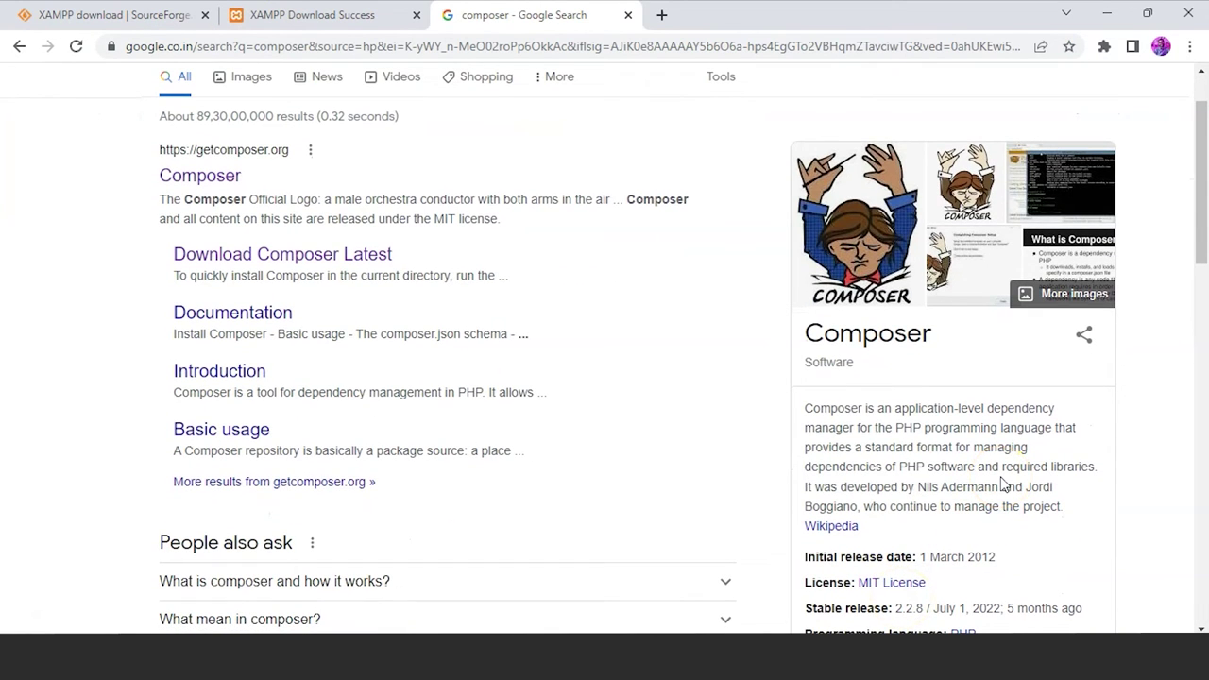
{"action": "scroll", "coordinate": [416, 279], "scroll_direction": "up", "scroll_amount": 1}
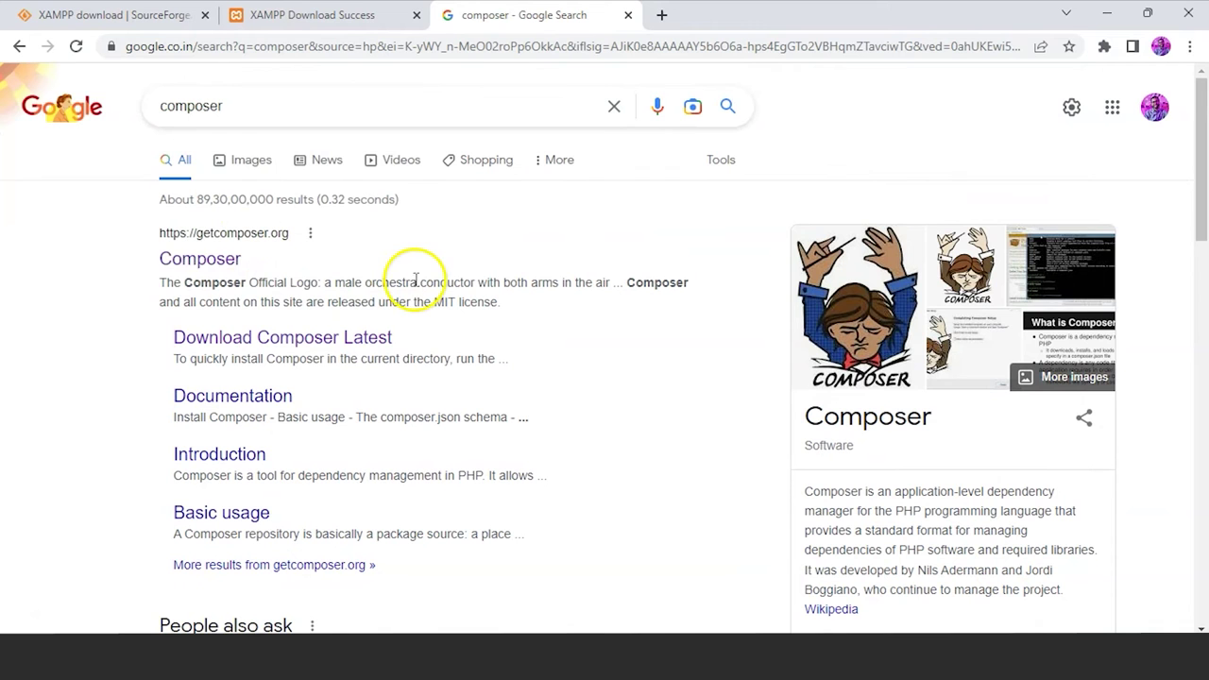
{"action": "left_click", "coordinate": [184, 259]}
- Go to the Composer download page and download the Composer-Setup.exe Windows installer
{"action": "scroll", "coordinate": [611, 493], "scroll_direction": "down", "scroll_amount": 2}
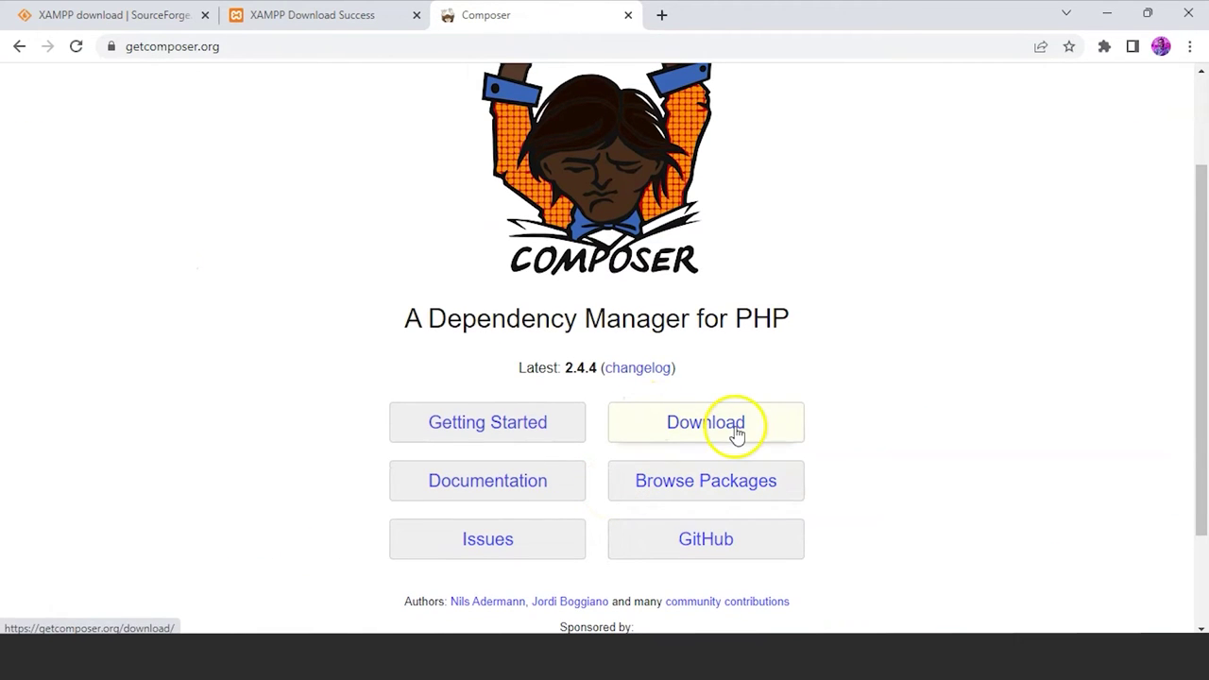
{"action": "left_click", "coordinate": [699, 432]}
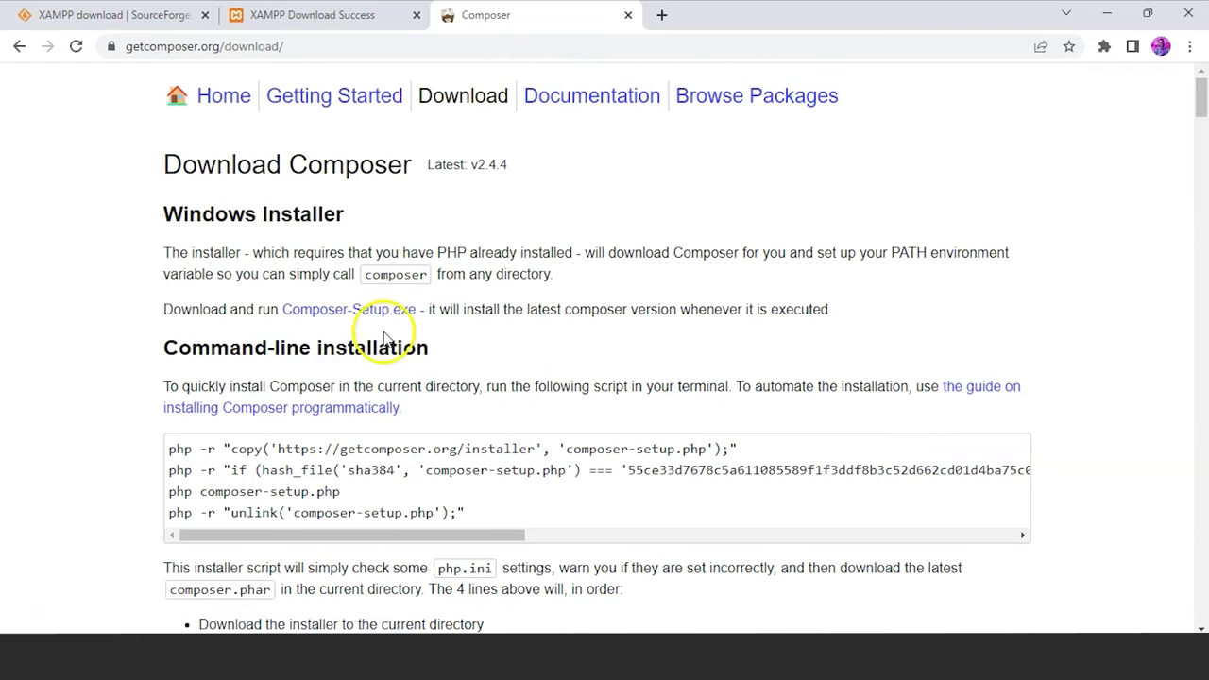
{"action": "scroll", "coordinate": [377, 324], "scroll_direction": "down", "scroll_amount": 7}
{"action": "scroll", "coordinate": [383, 338], "scroll_direction": "up", "scroll_amount": 4}
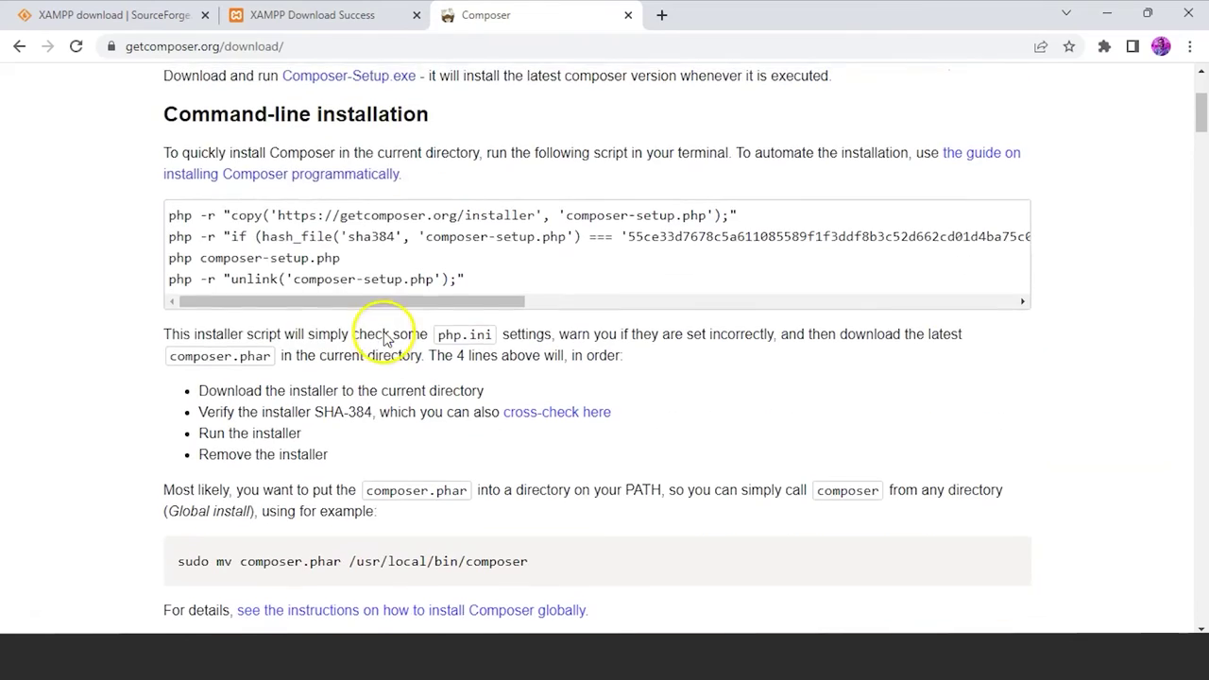
{"action": "scroll", "coordinate": [383, 338], "scroll_direction": "up", "scroll_amount": 3}
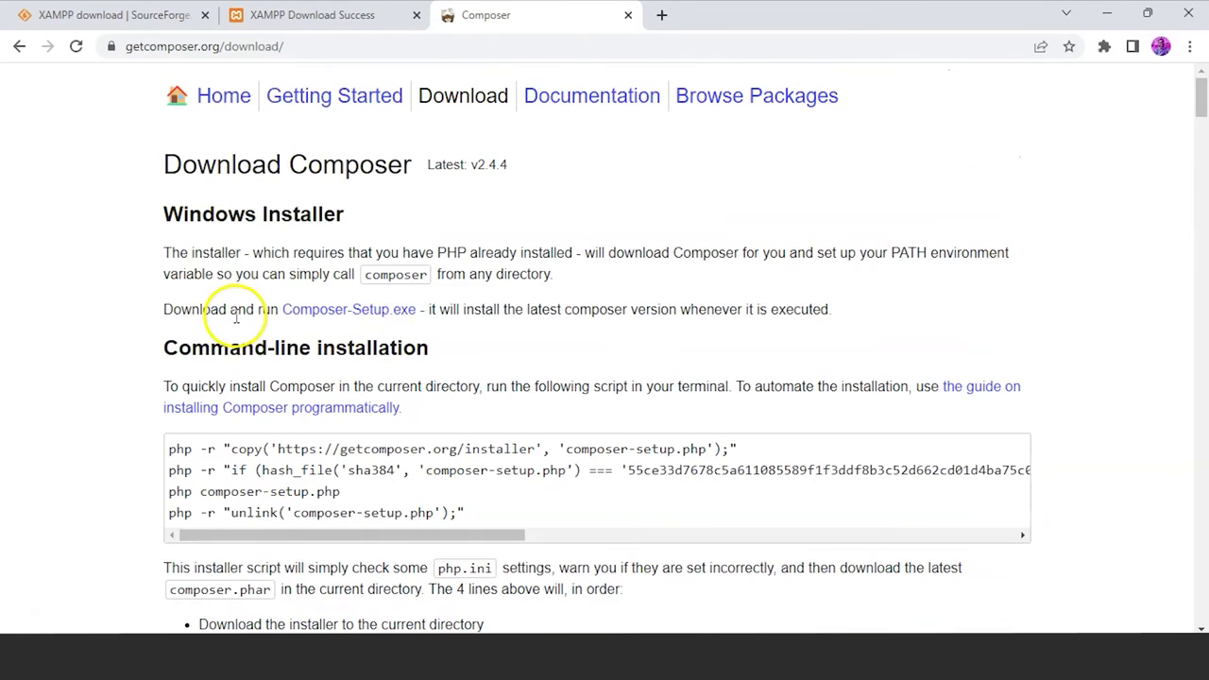
{"action": "left_click", "coordinate": [357, 319]}
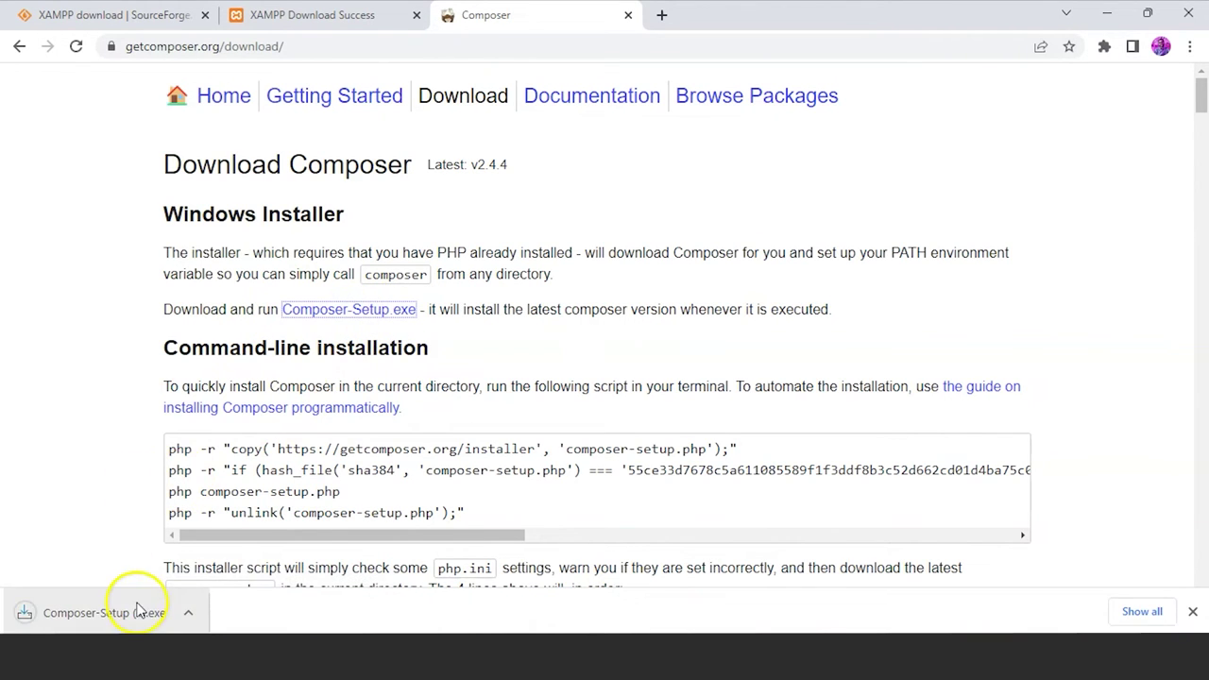
- Run Composer-Setup.exe and continue past Installation Options with Developer mode left off
{"action": "left_click", "coordinate": [137, 609]}
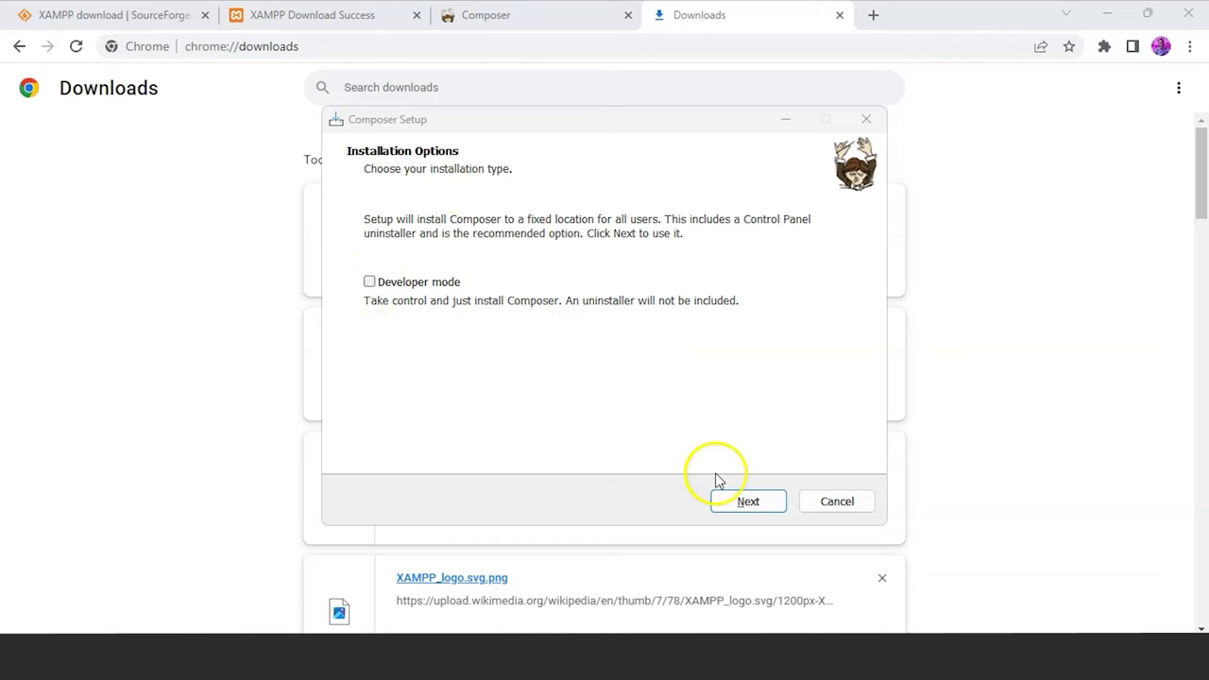
{"action": "left_click", "coordinate": [748, 501]}
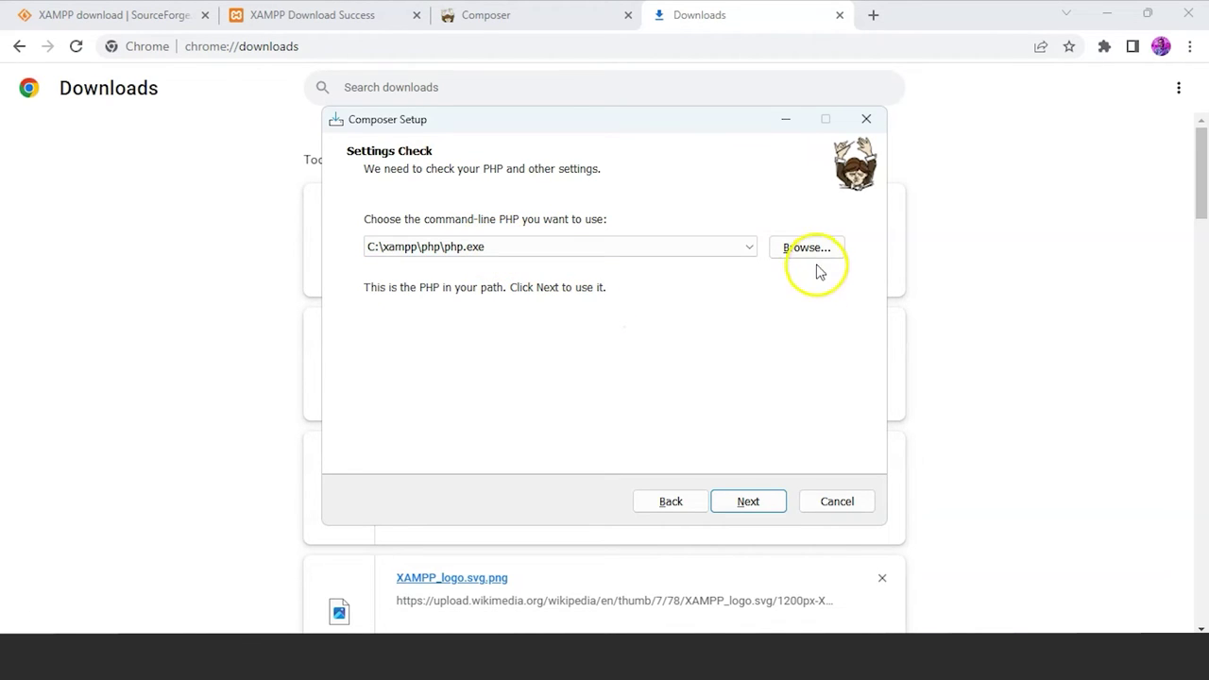
- Browse for the command-line PHP and navigate to the C:\xampp\php folder
{"action": "left_click", "coordinate": [791, 243]}
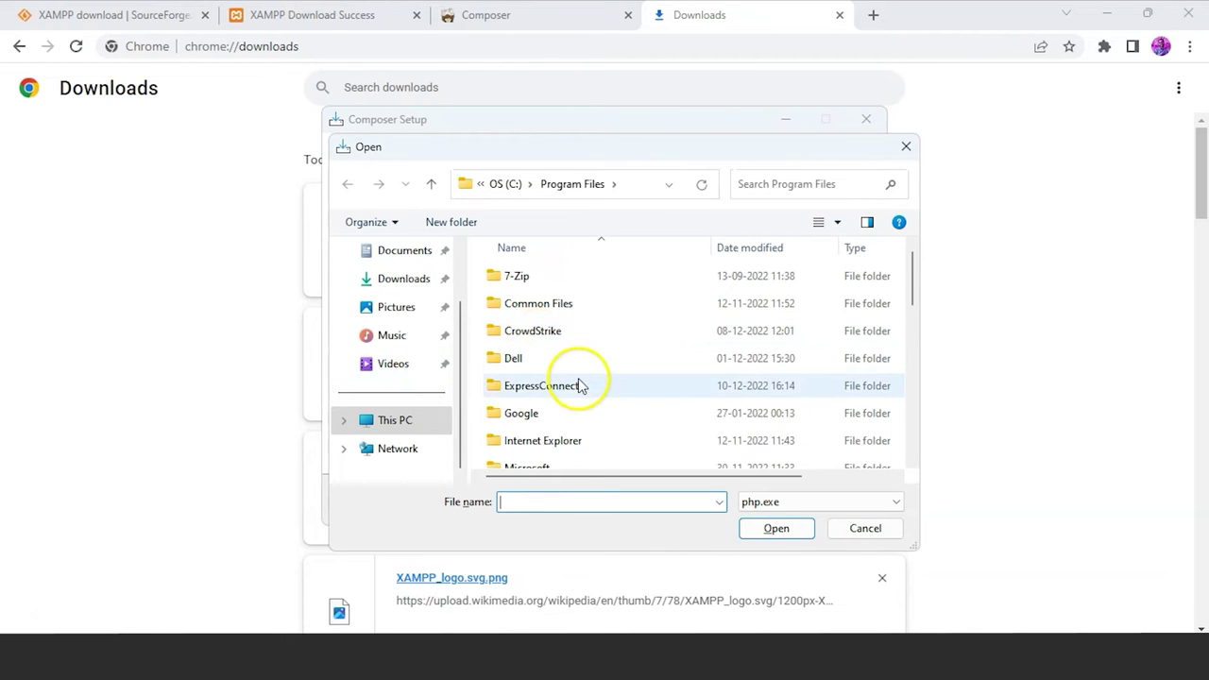
{"action": "scroll", "coordinate": [578, 380], "scroll_direction": "down", "scroll_amount": 7}
{"action": "left_click", "coordinate": [395, 420]}
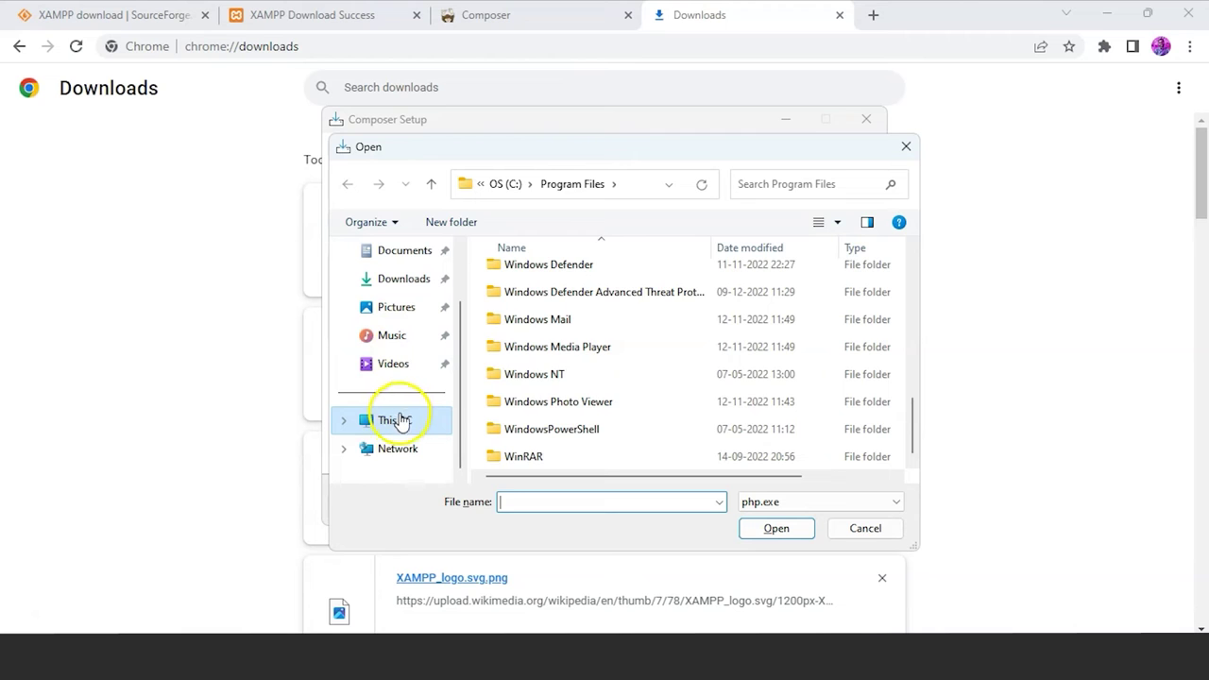
{"action": "left_click", "coordinate": [562, 276]}
{"action": "double_click", "coordinate": [562, 275]}
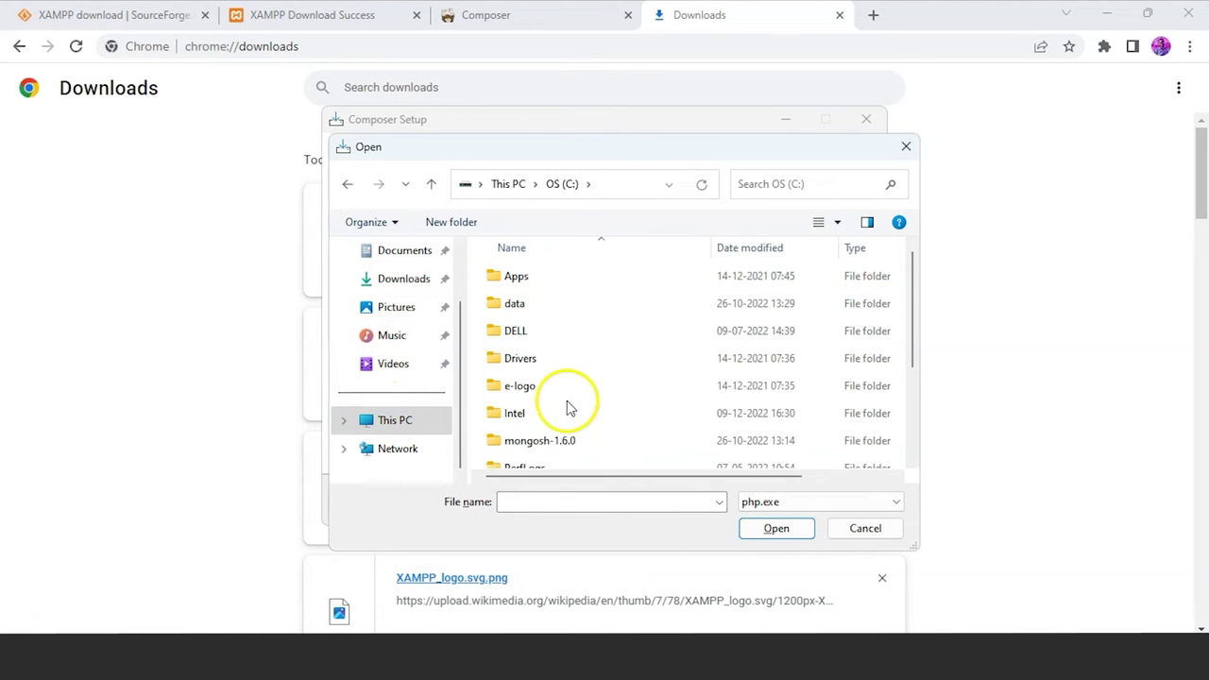
{"action": "scroll", "coordinate": [570, 405], "scroll_direction": "down", "scroll_amount": 3}
{"action": "double_click", "coordinate": [520, 457]}
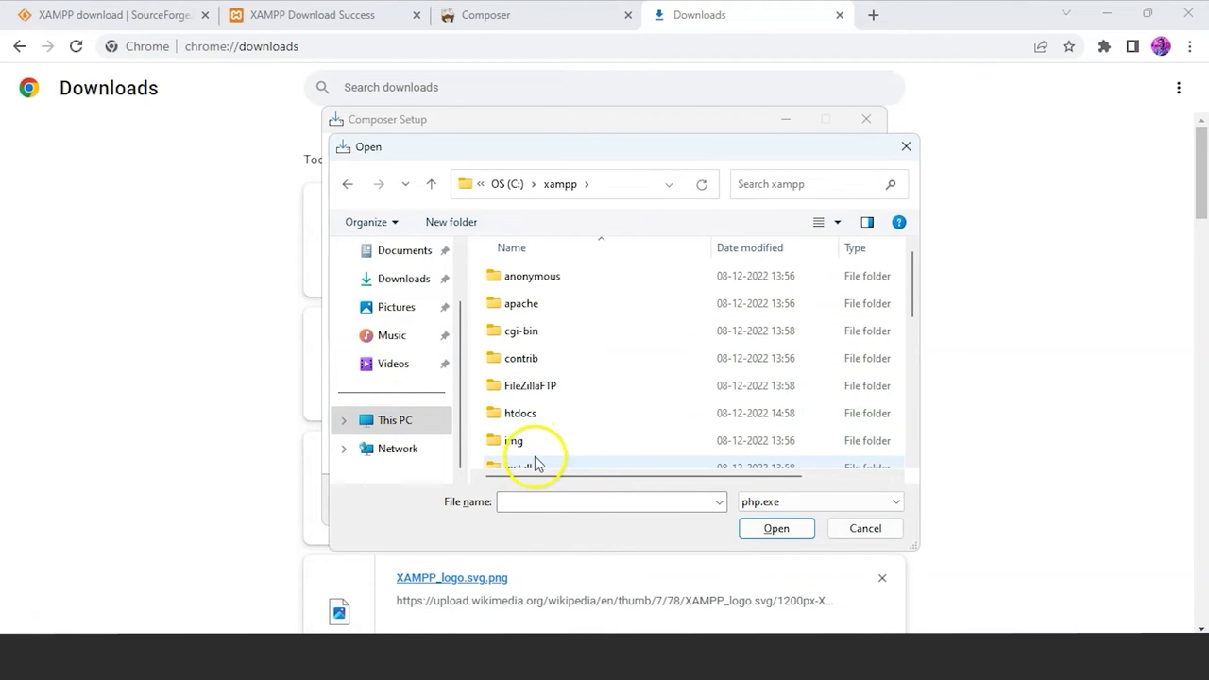
{"action": "scroll", "coordinate": [530, 389], "scroll_direction": "down", "scroll_amount": 5}
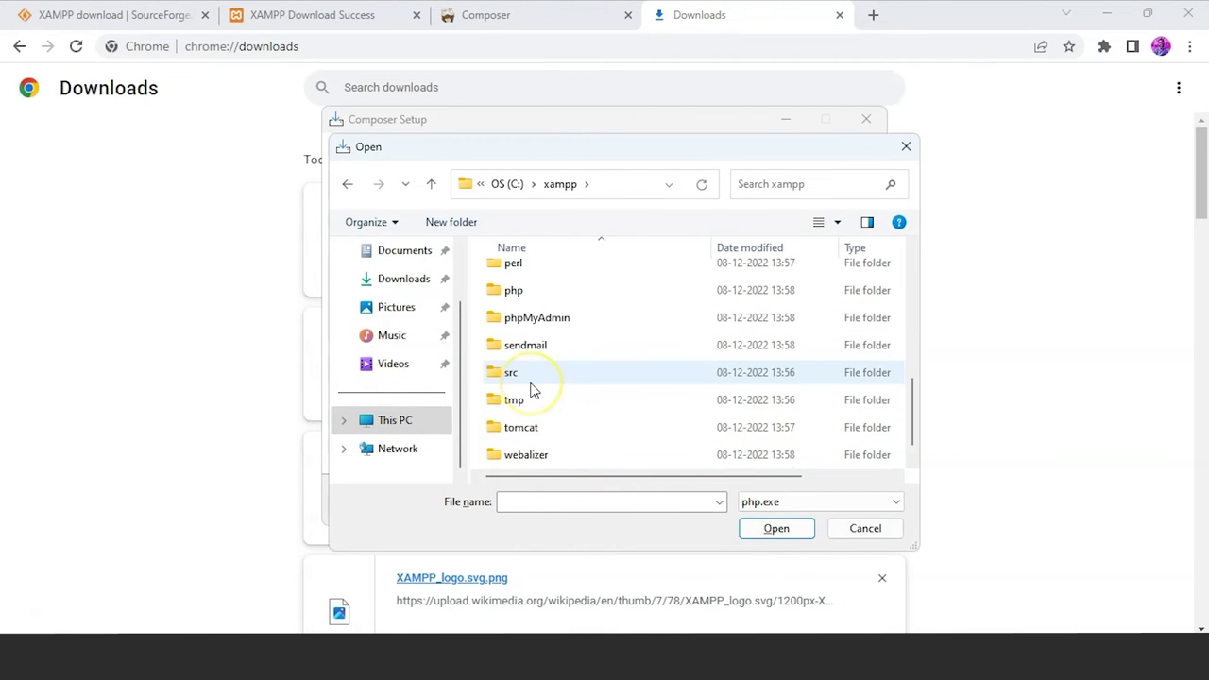
{"action": "double_click", "coordinate": [535, 290]}
{"action": "scroll", "coordinate": [571, 467], "scroll_direction": "down", "scroll_amount": 3}
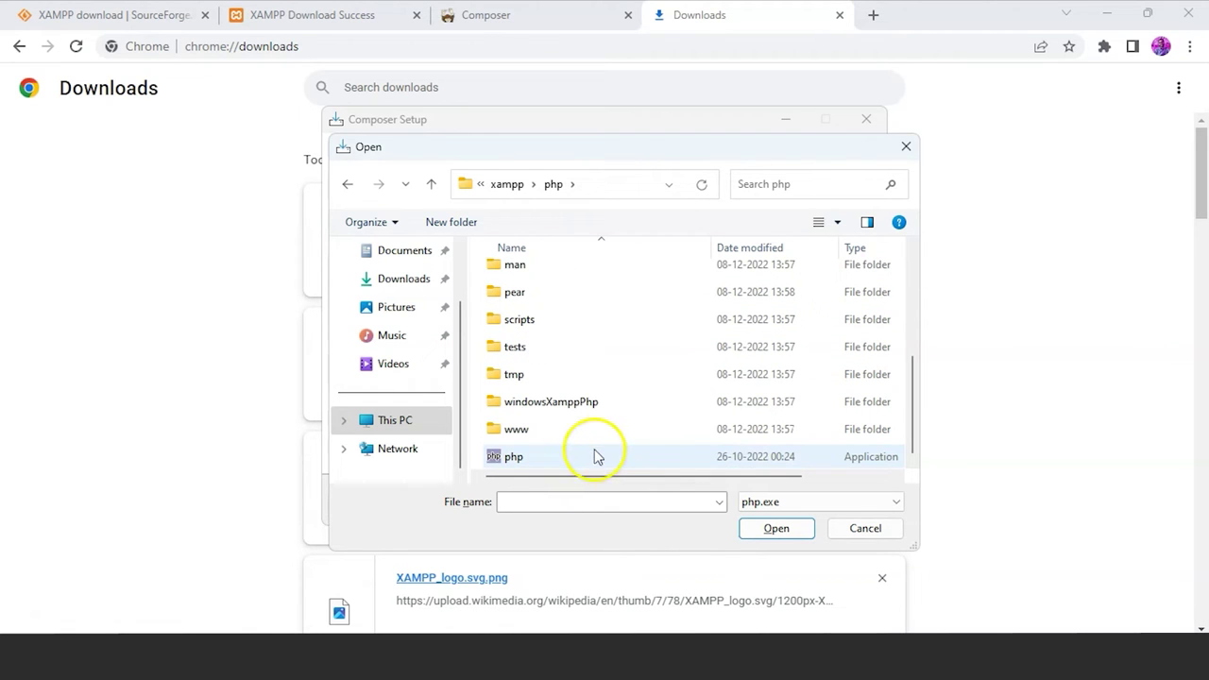
- Select php.exe as the command-line PHP and continue to the settings check
{"action": "left_click", "coordinate": [595, 456]}
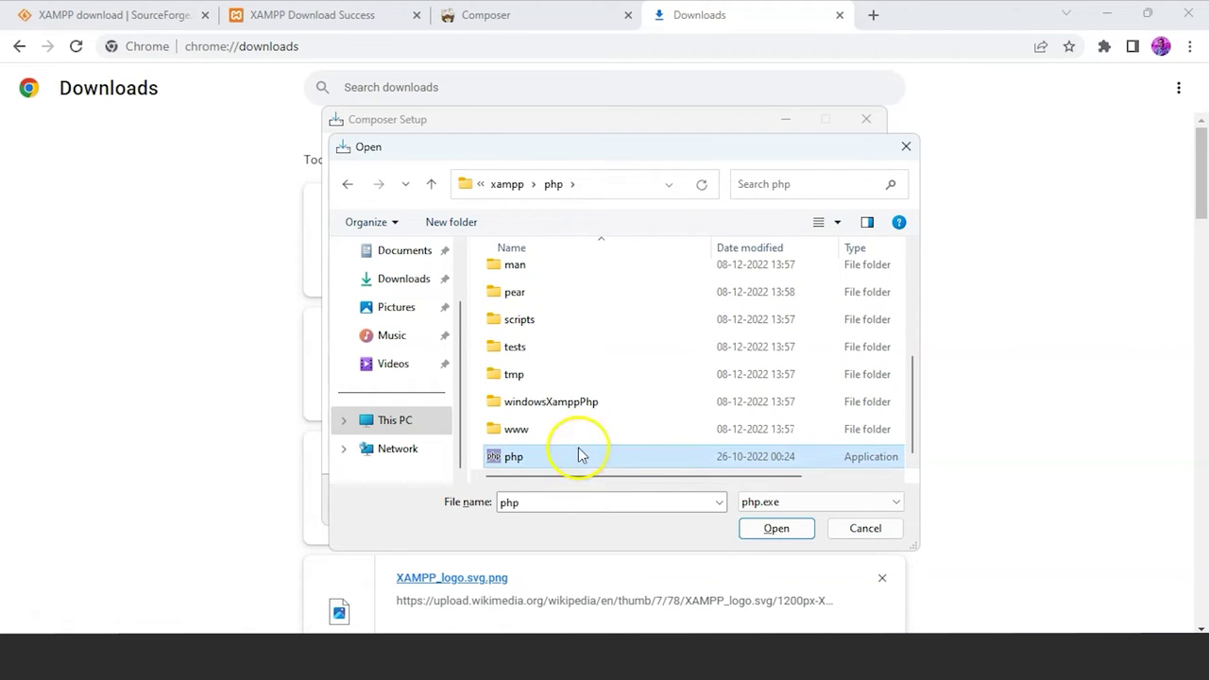
{"action": "left_click", "coordinate": [780, 527]}
{"action": "left_click", "coordinate": [604, 373]}
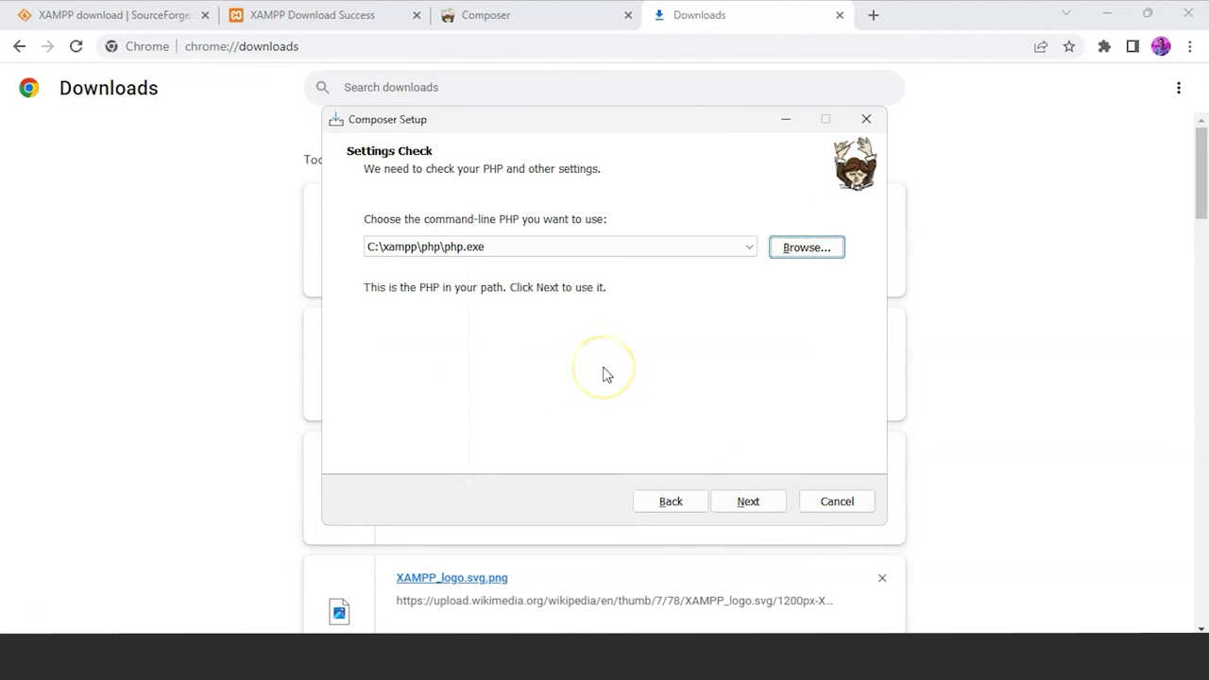
{"action": "left_click", "coordinate": [737, 493]}
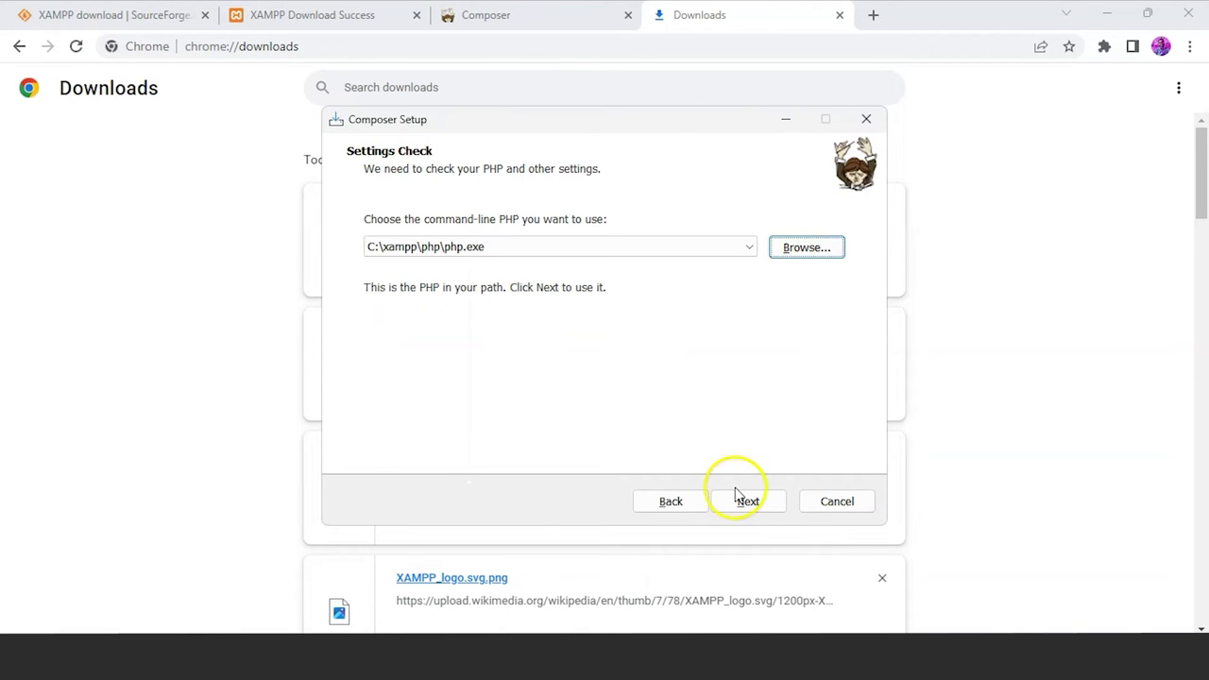
{"action": "left_click", "coordinate": [747, 498]}
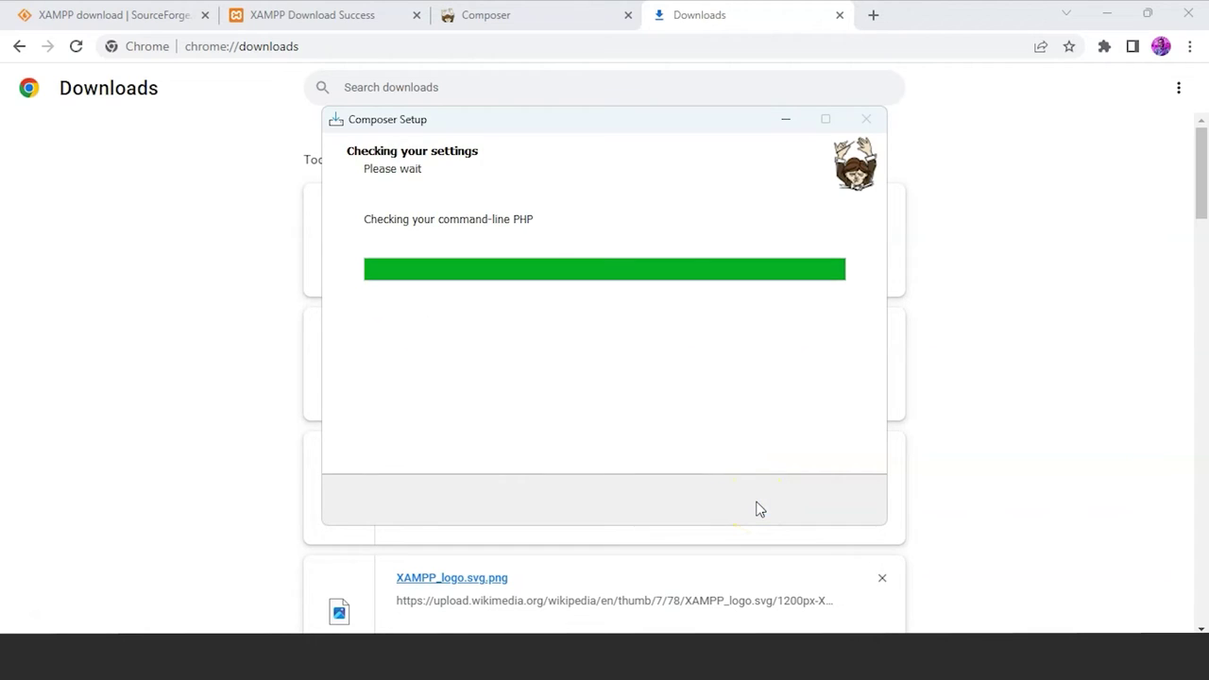
- Skip the proxy, install Composer with PHP 8.1.12, and acknowledge the information notice
{"action": "left_click", "coordinate": [553, 252]}
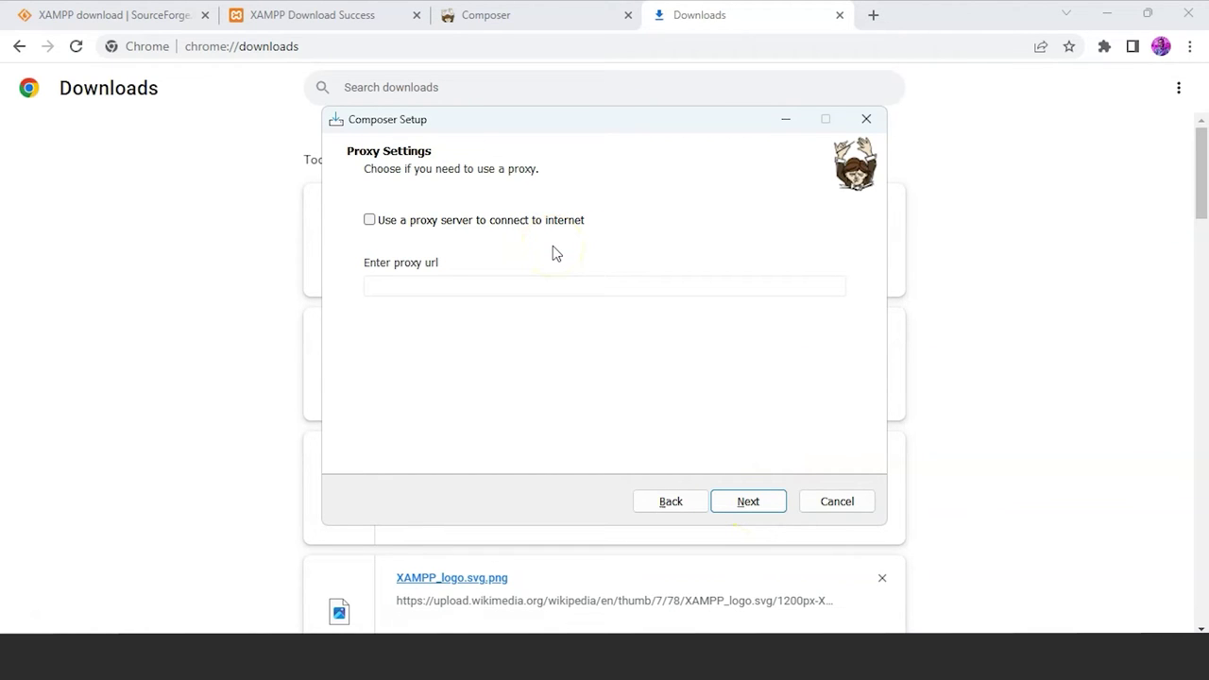
{"action": "left_click", "coordinate": [700, 421]}
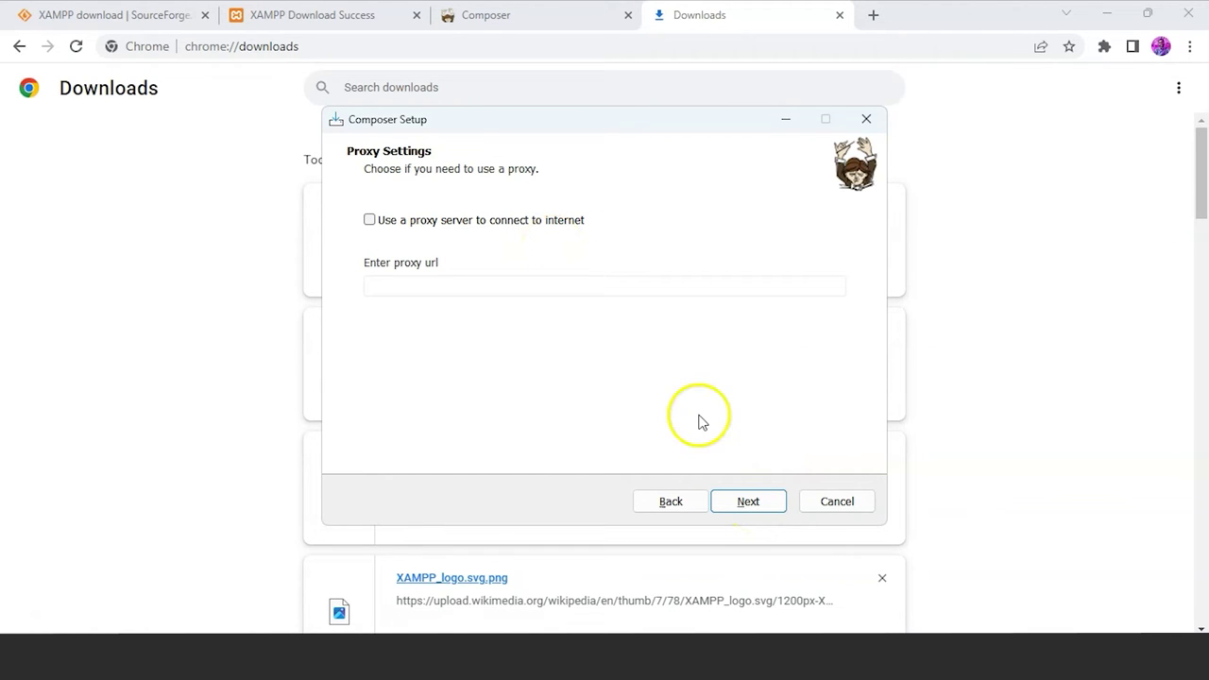
{"action": "left_click", "coordinate": [760, 506]}
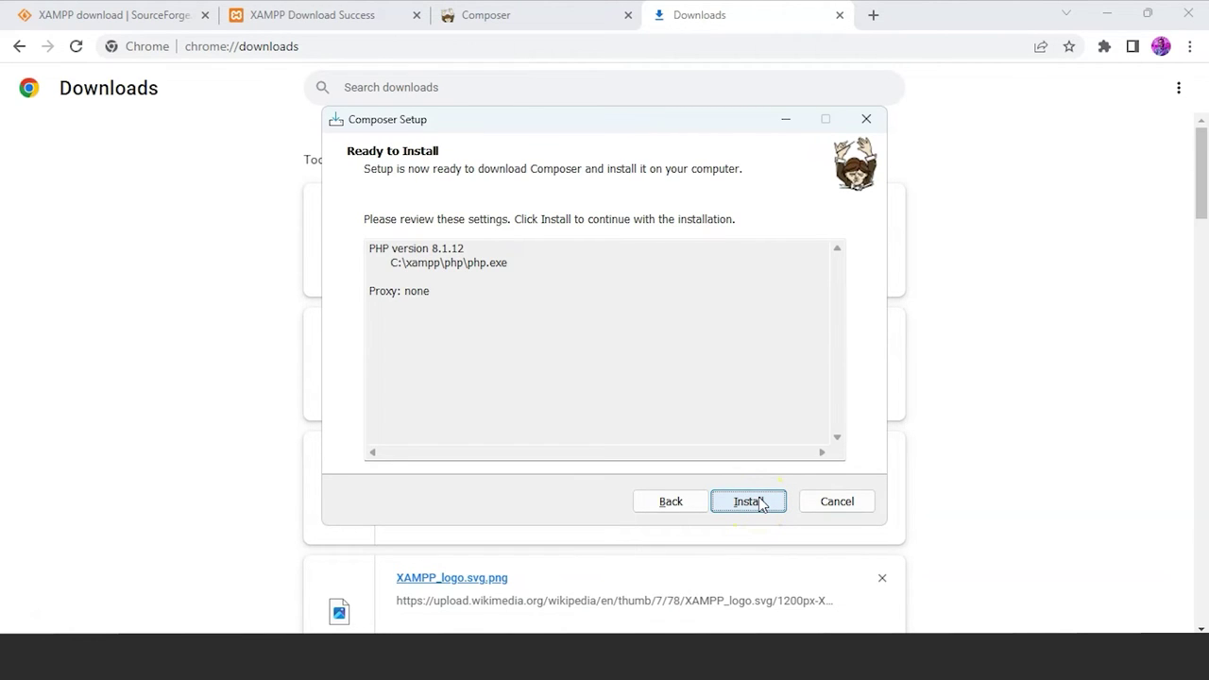
{"action": "left_click", "coordinate": [822, 515]}
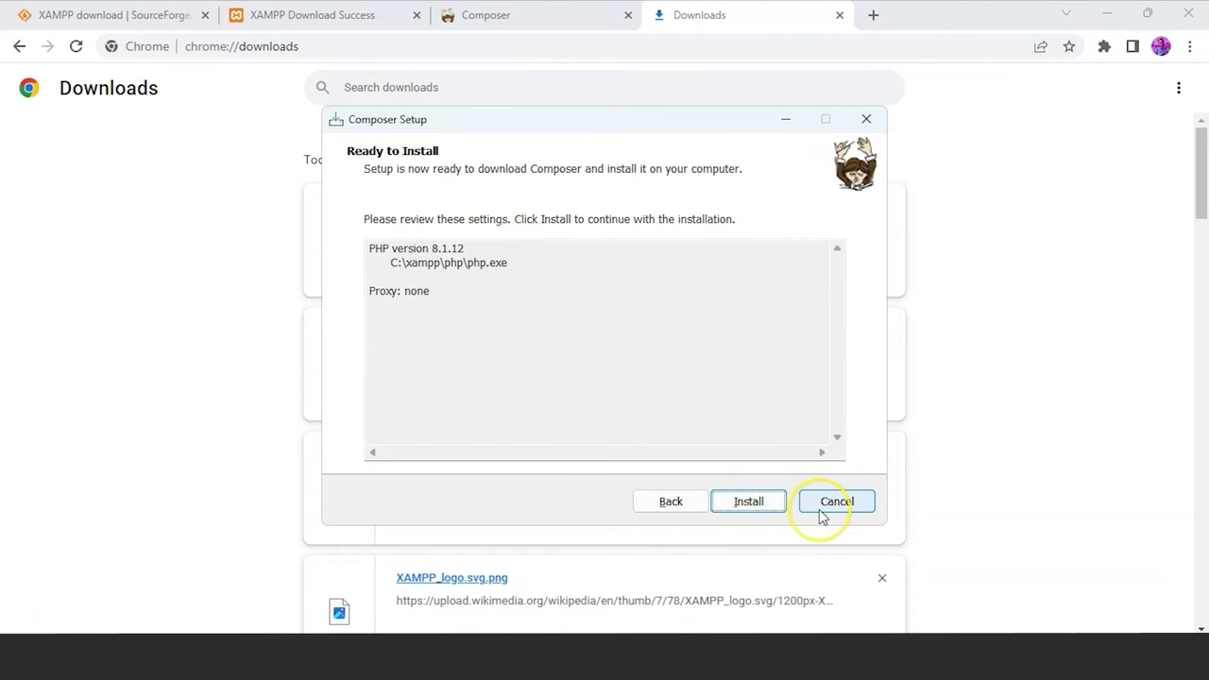
{"action": "left_click", "coordinate": [759, 495]}
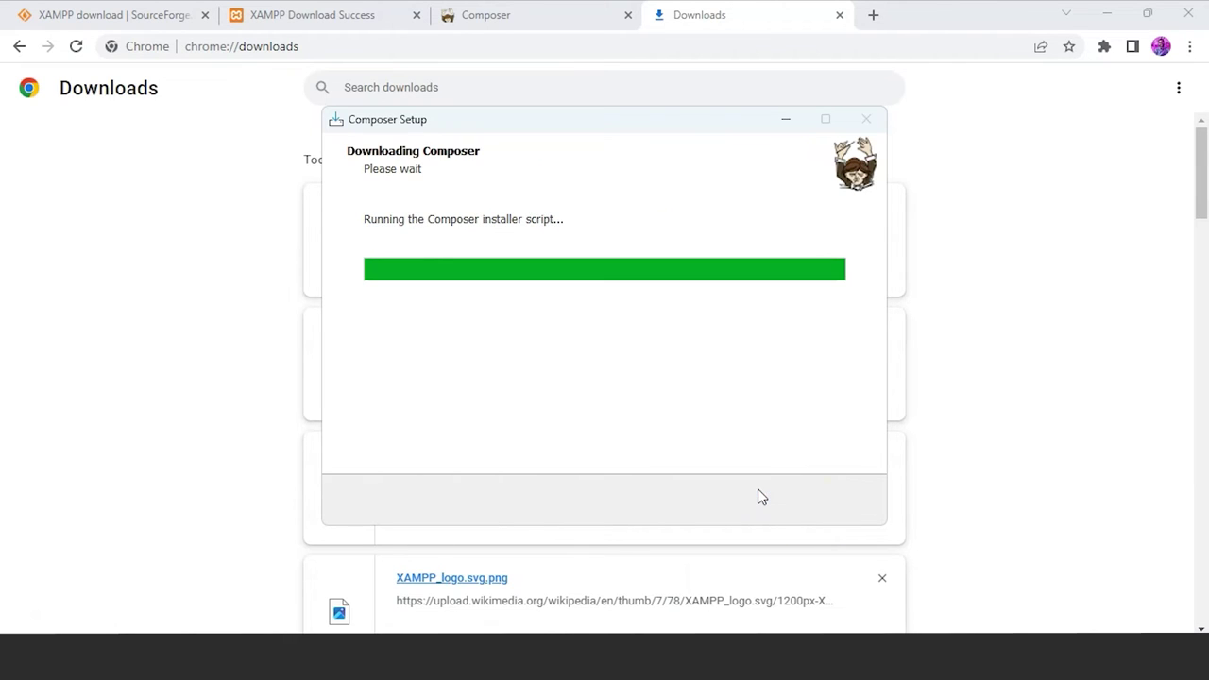
{"action": "left_click", "coordinate": [714, 369]}
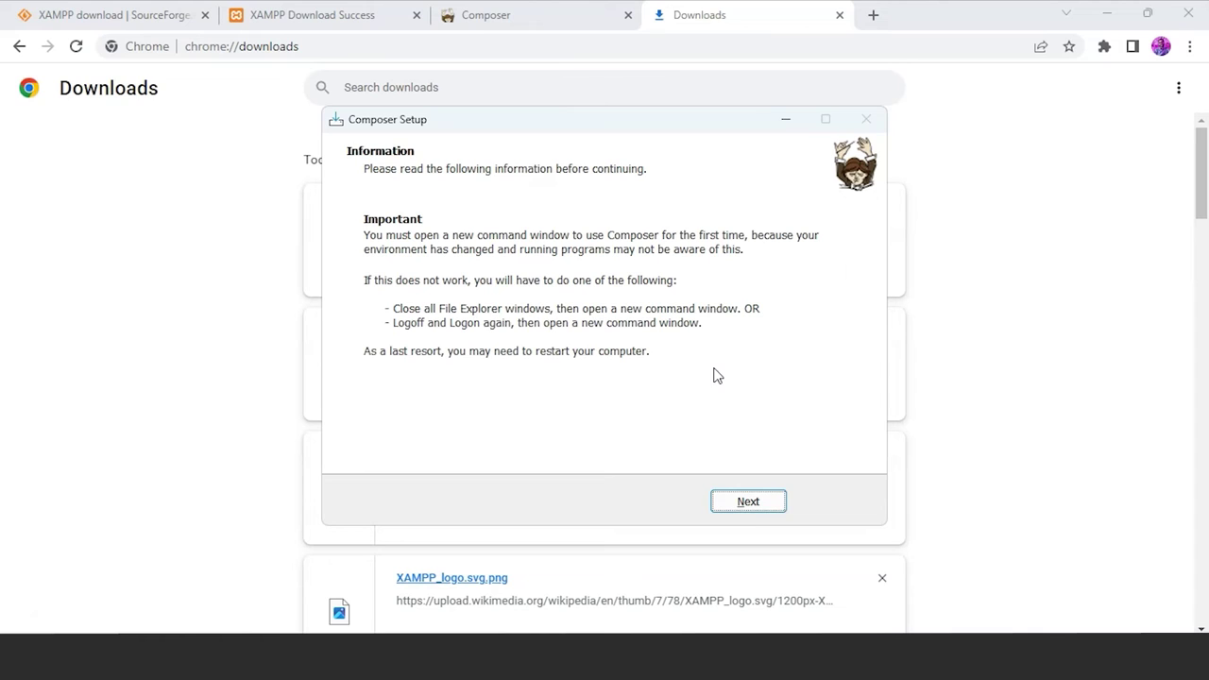
{"action": "left_click", "coordinate": [748, 501]}
- Switch back to the getcomposer.org Download Composer tab in Chrome
{"action": "key", "text": "ctrl+shift+Tab"}
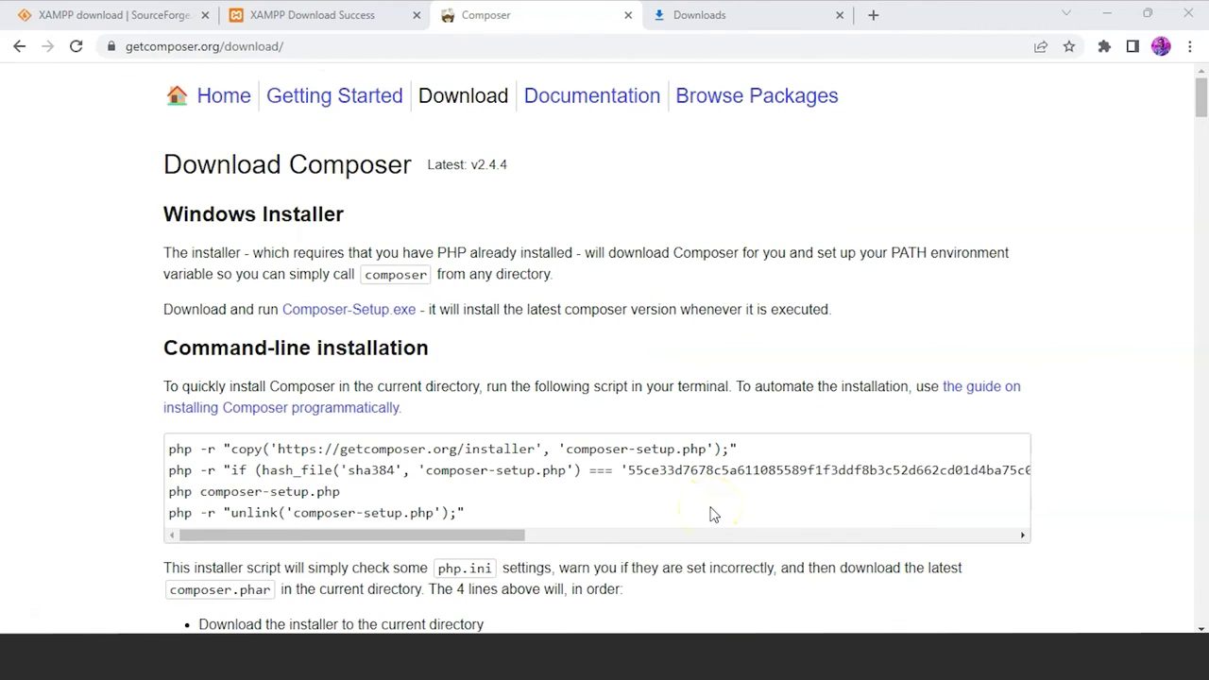